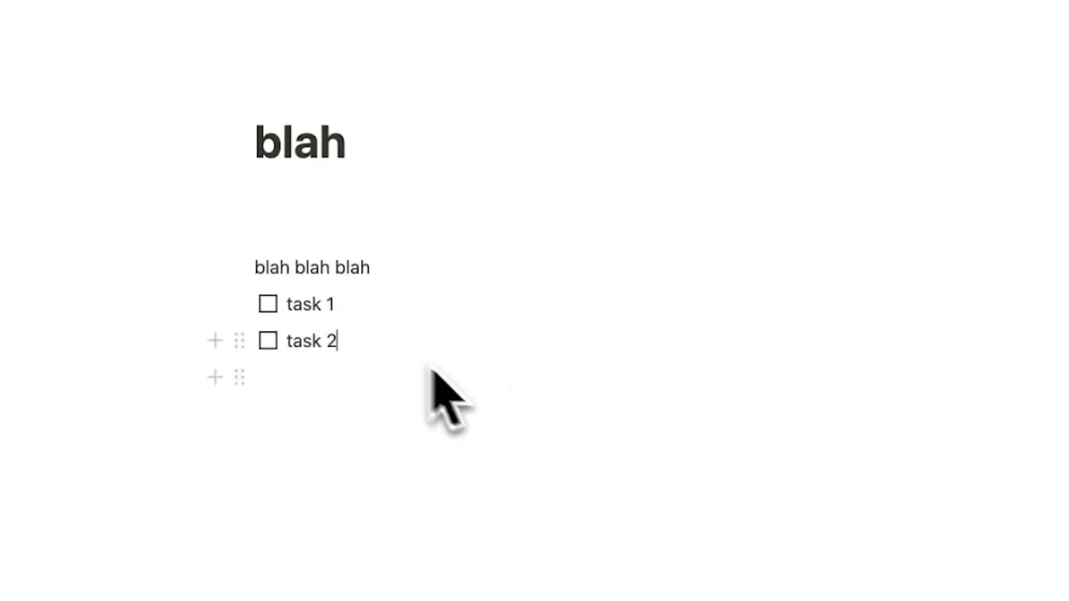
# Check off task 1 and task 2 in the to-do list on the blah page
pyautogui.click(268, 304)
pyautogui.click(268, 341)
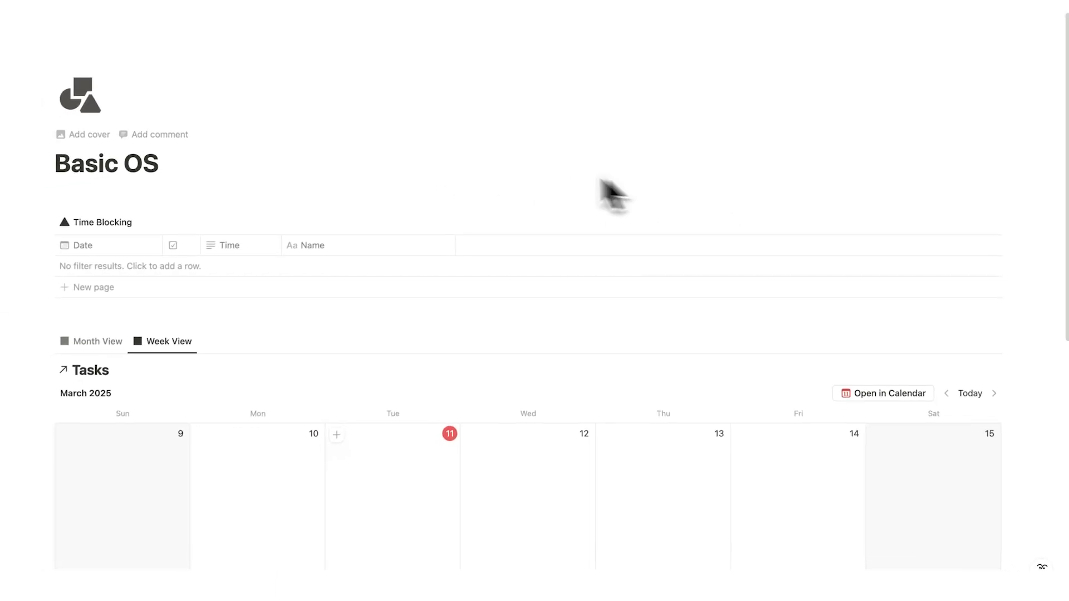
# Look over the Basic OS page, from the Time Blocking table through the weekly calendar to the Tasks table
pyautogui.scroll(-2, 440, 190)
pyautogui.scroll(-6, 432, 187)
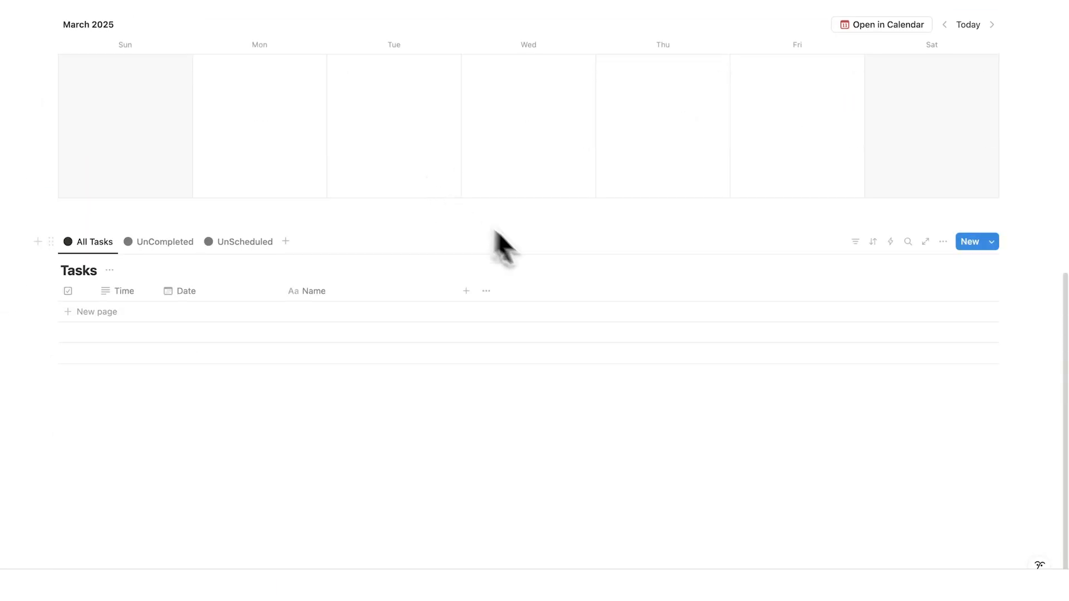
pyautogui.scroll(7, 499, 239)
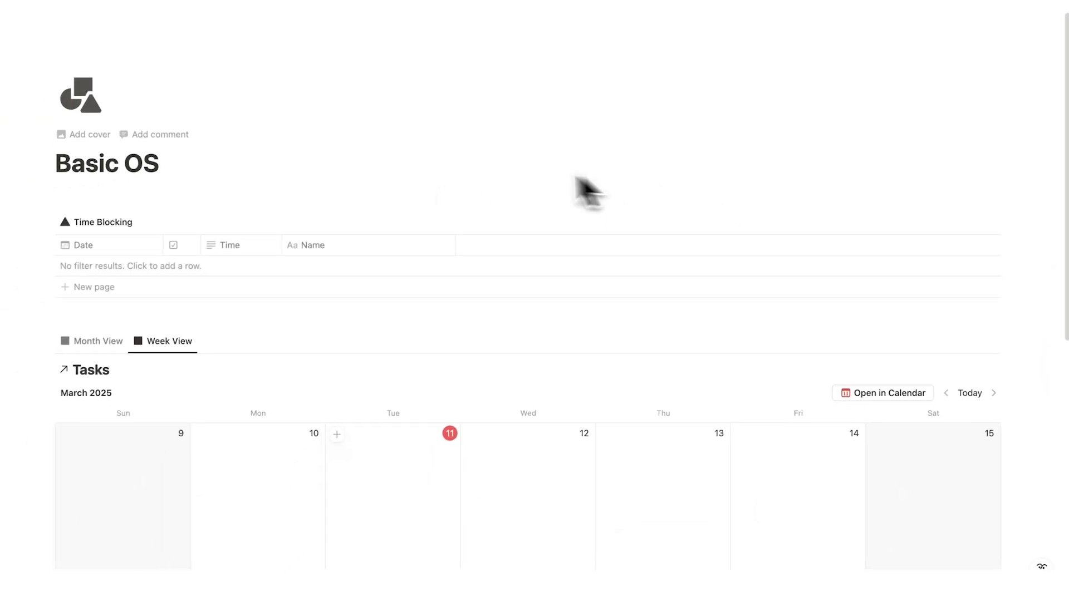
pyautogui.scroll(-10, 434, 184)
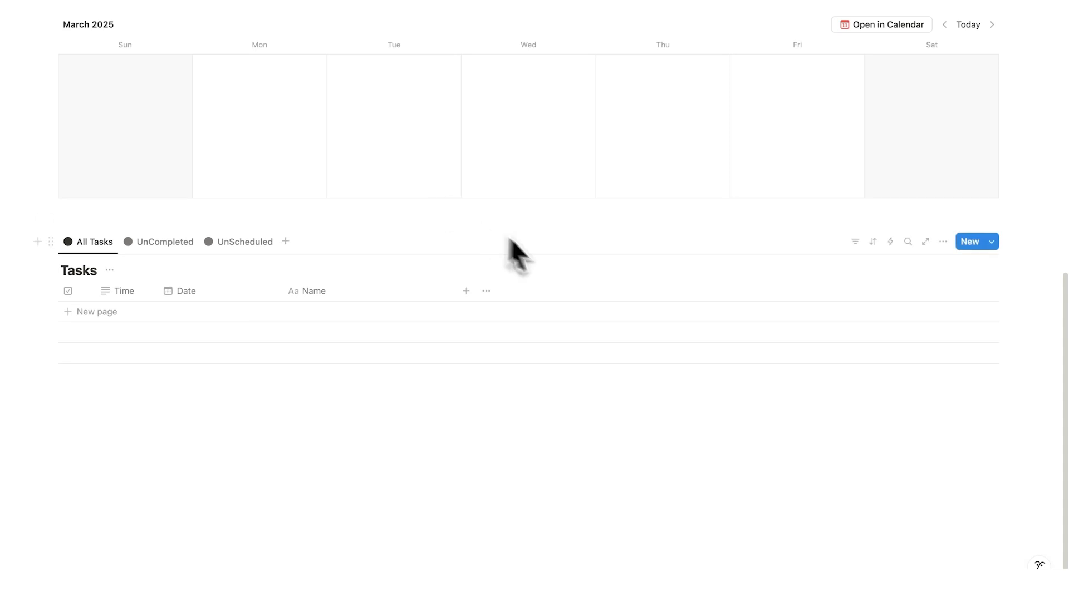
pyautogui.scroll(8, 557, 267)
pyautogui.scroll(-4, 645, 234)
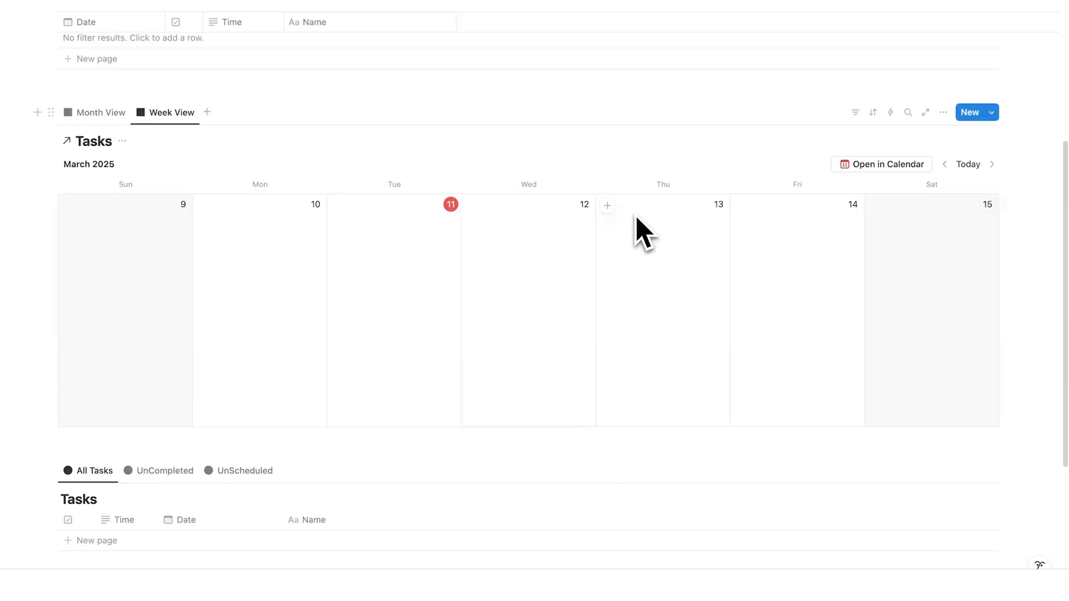
pyautogui.scroll(-3, 636, 218)
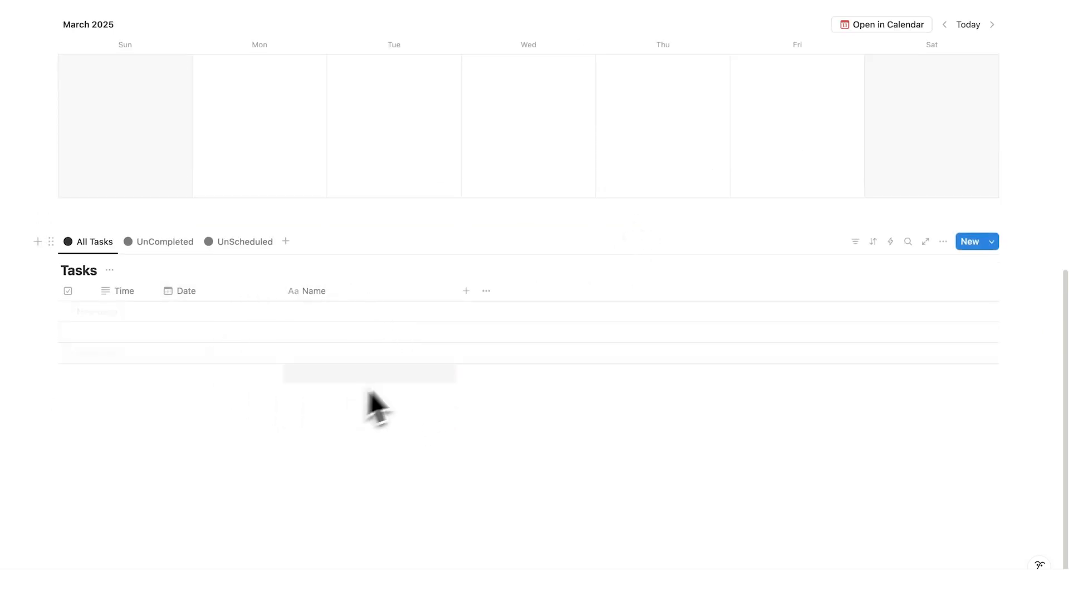
pyautogui.scroll(8, 369, 406)
pyautogui.scroll(-8, 272, 261)
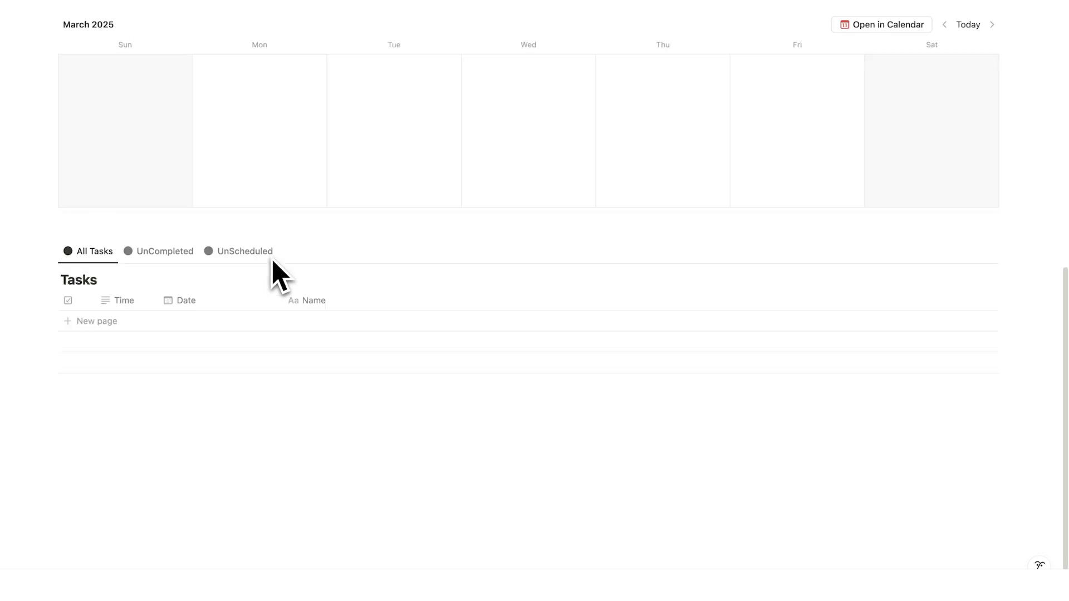
# Fill the Tasks table with Go Grocery Shopping, Pay Electricity Bill, Clean House, Book Doctors Appointment, Schedule Social Media Posts, Write Email Campaign and Update Website Banner
pyautogui.click(92, 320)
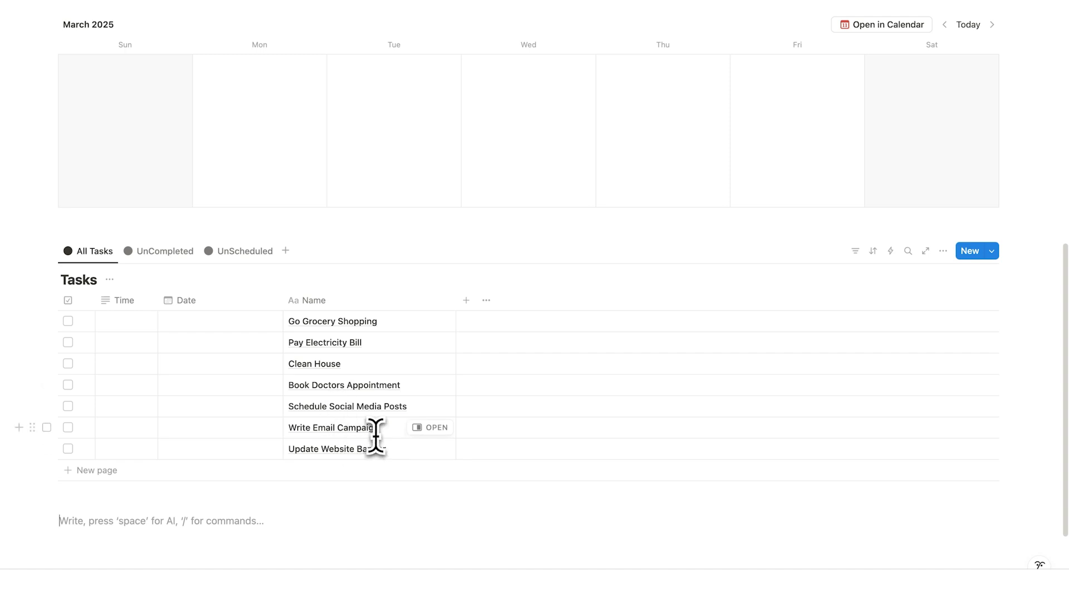
# Add a to-do item reading "grocery shopping" below the Tasks table and delete it again
pyautogui.scroll(-3, 317, 370)
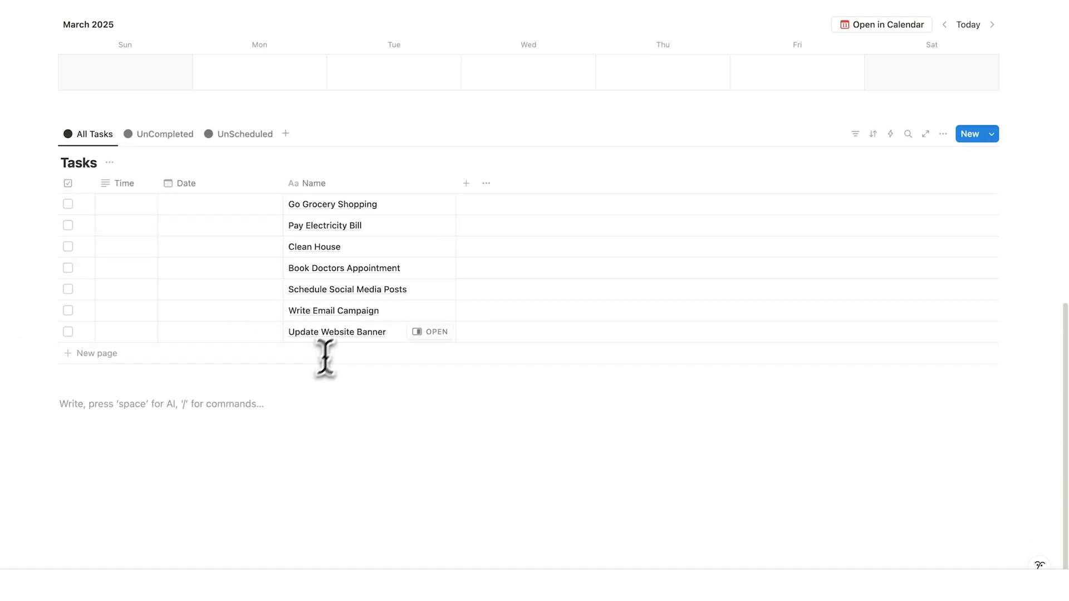
pyautogui.write('/check')
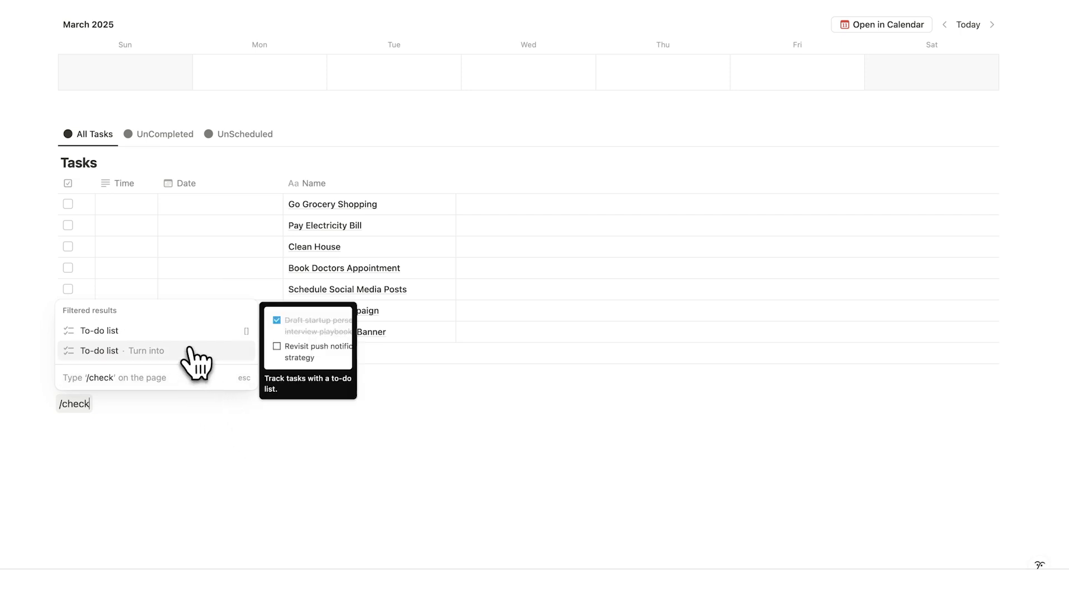
pyautogui.click(189, 351)
pyautogui.write('grocery shopping')
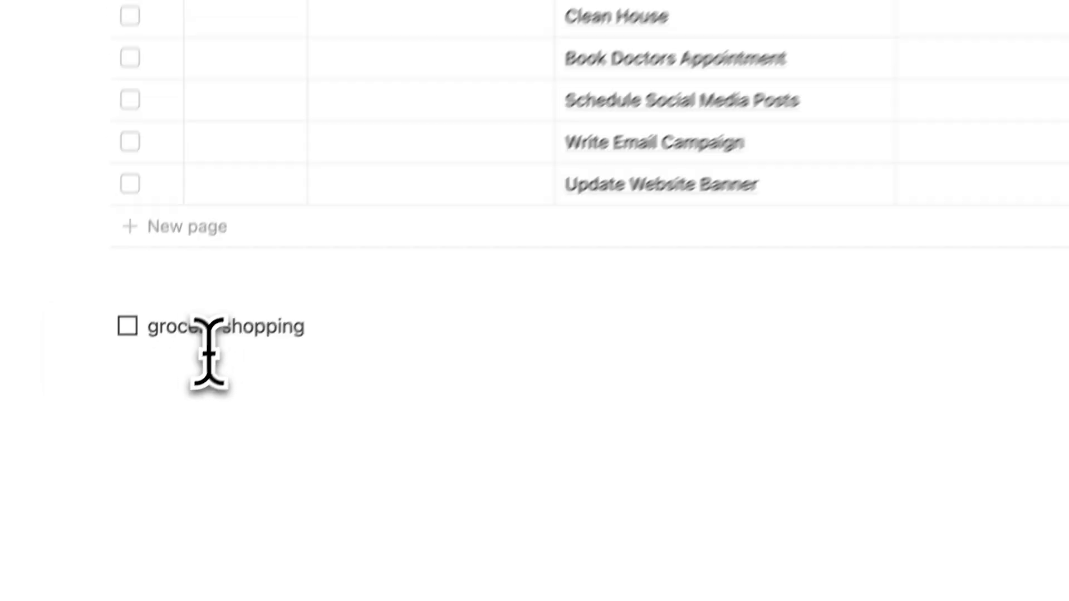
pyautogui.moveTo(417, 434); pyautogui.dragTo(206, 332)
pyautogui.press('BackSpace')
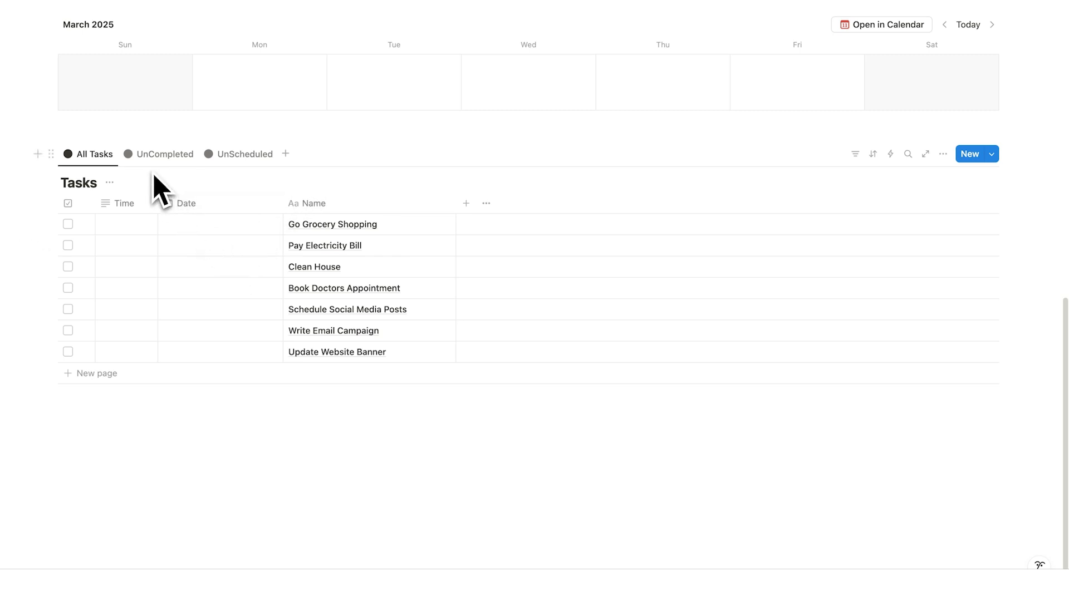
# View the UnCompleted tasks, and add a task named Track Marketing Budget in the UnScheduled view
pyautogui.click(163, 154)
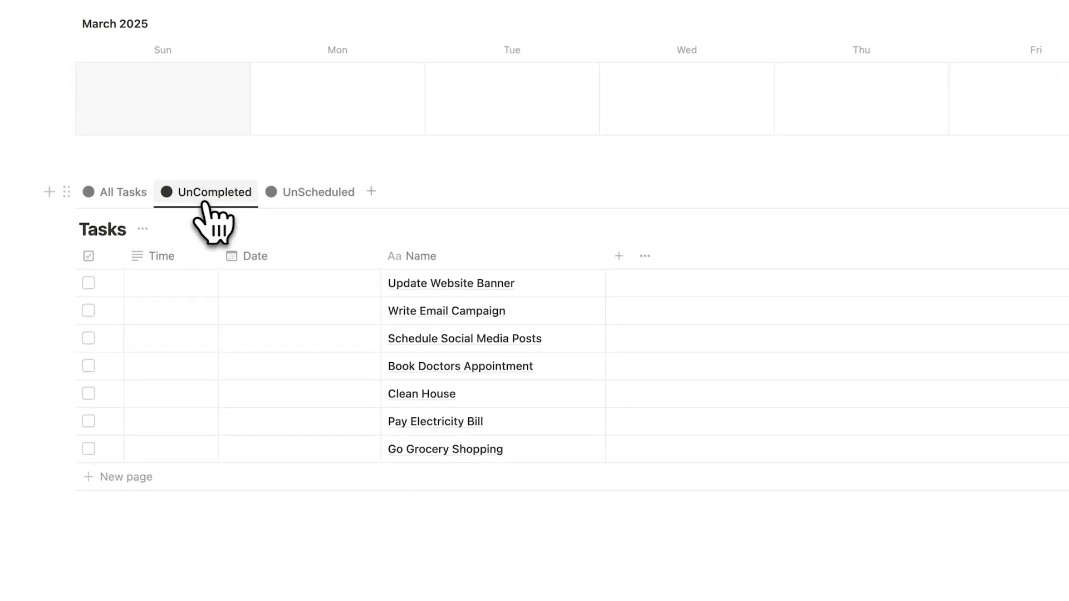
pyautogui.click(307, 194)
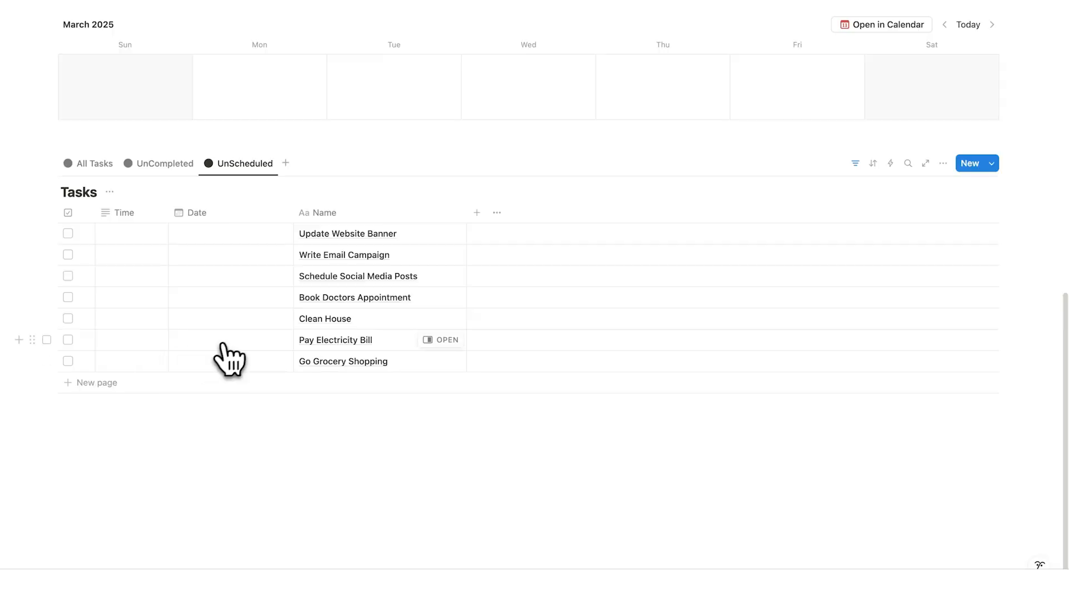
pyautogui.click(136, 384)
pyautogui.write('Track Marketing B')
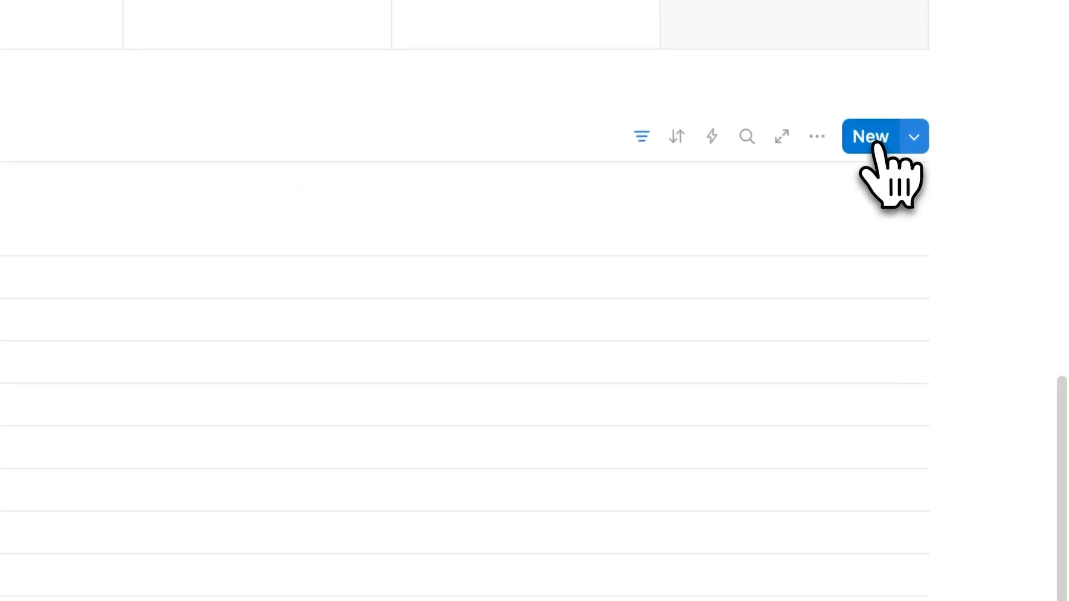
# Create another unscheduled task named Tuesday Meeting through its own page, and close that page
pyautogui.click(876, 144)
pyautogui.write('Tuesday Meeting')
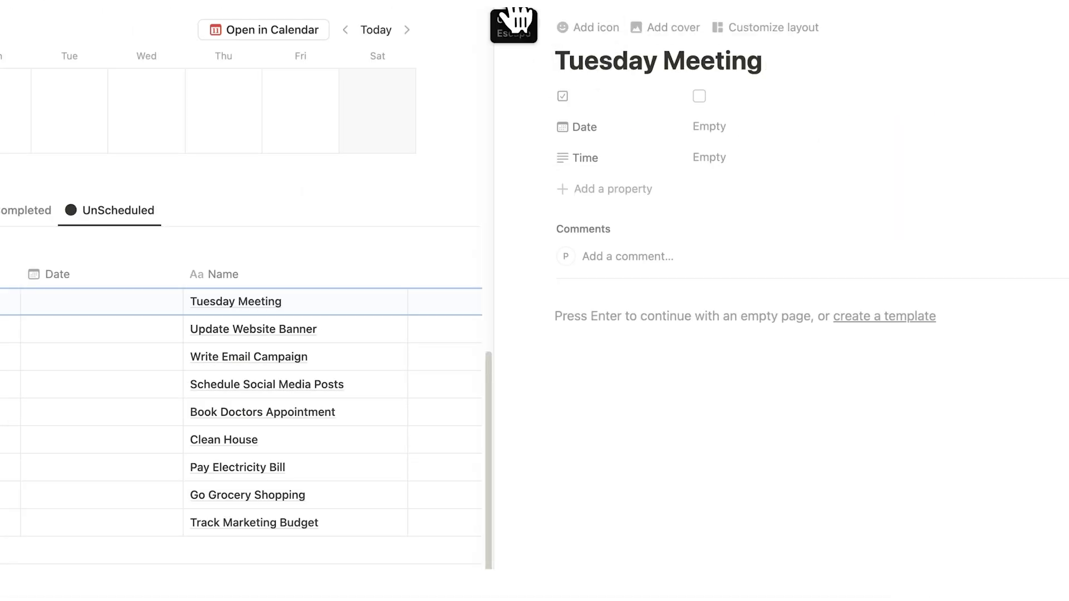
pyautogui.click(515, 21)
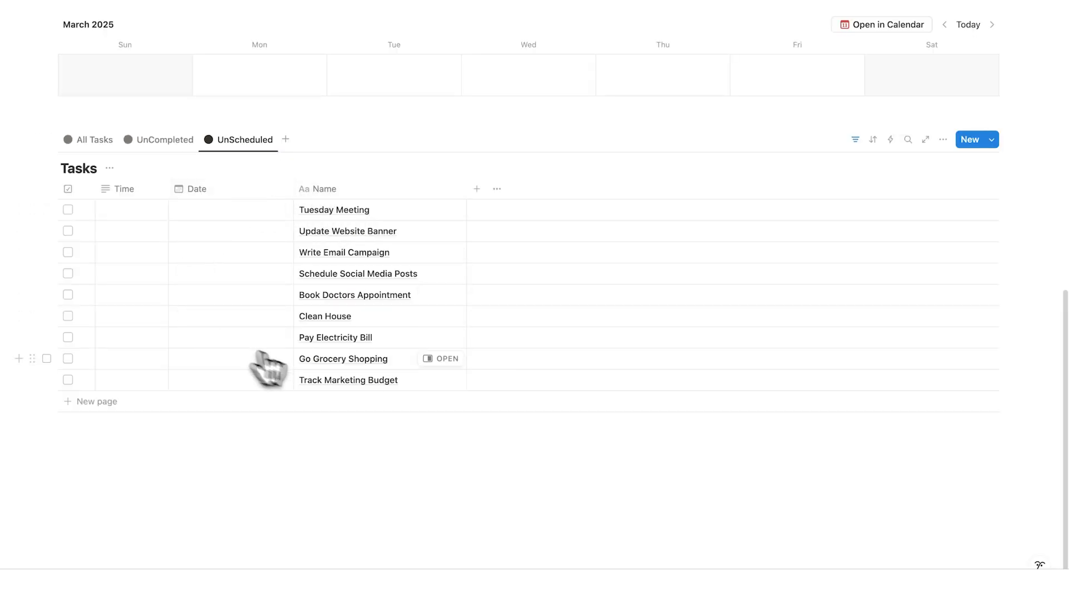
# Preview the task calendar in Month View and return it to Week View
pyautogui.scroll(5, 259, 353)
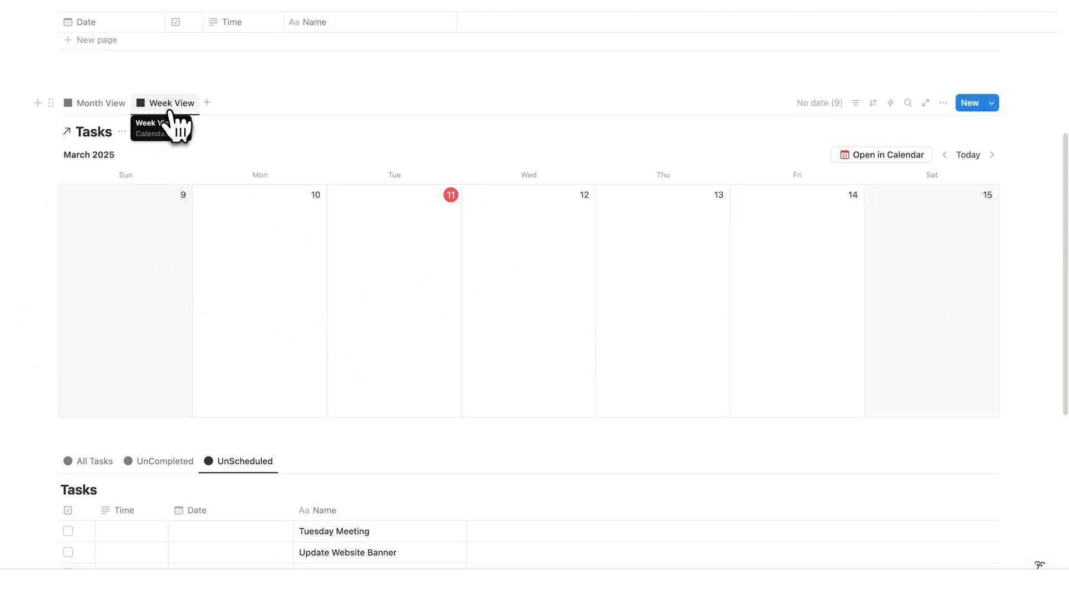
pyautogui.click(100, 103)
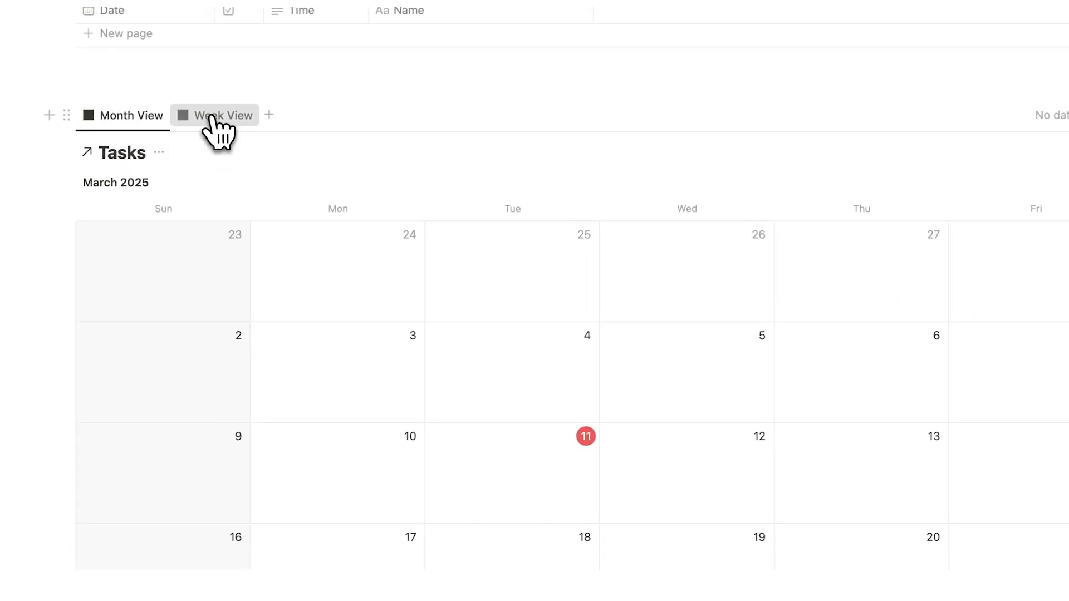
pyautogui.click(215, 115)
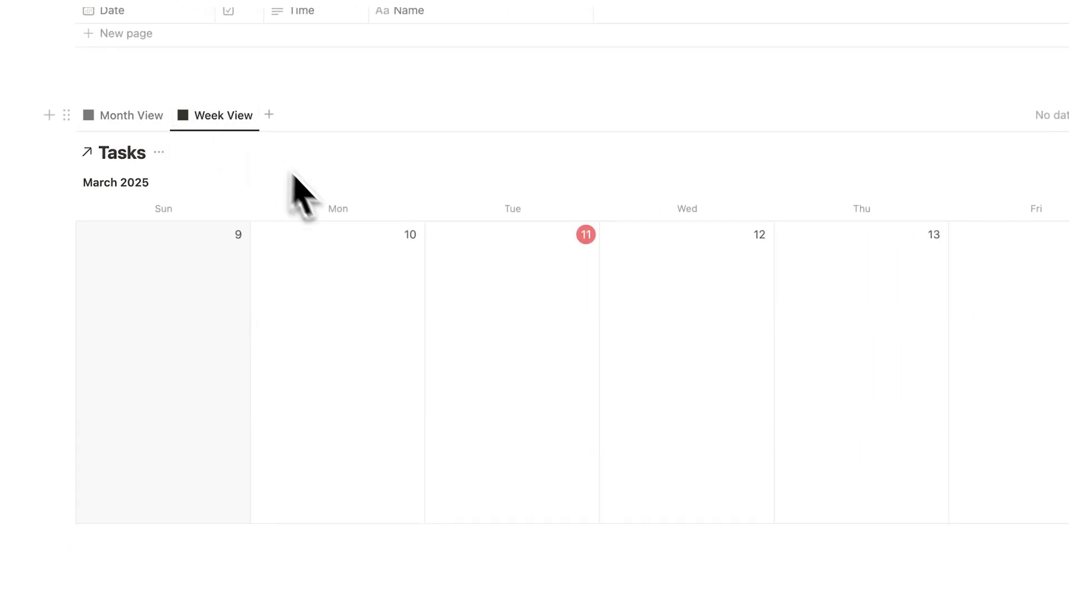
# Schedule the Tuesday Meeting task for 11am on March 11, 2025
pyautogui.scroll(-3, 364, 246)
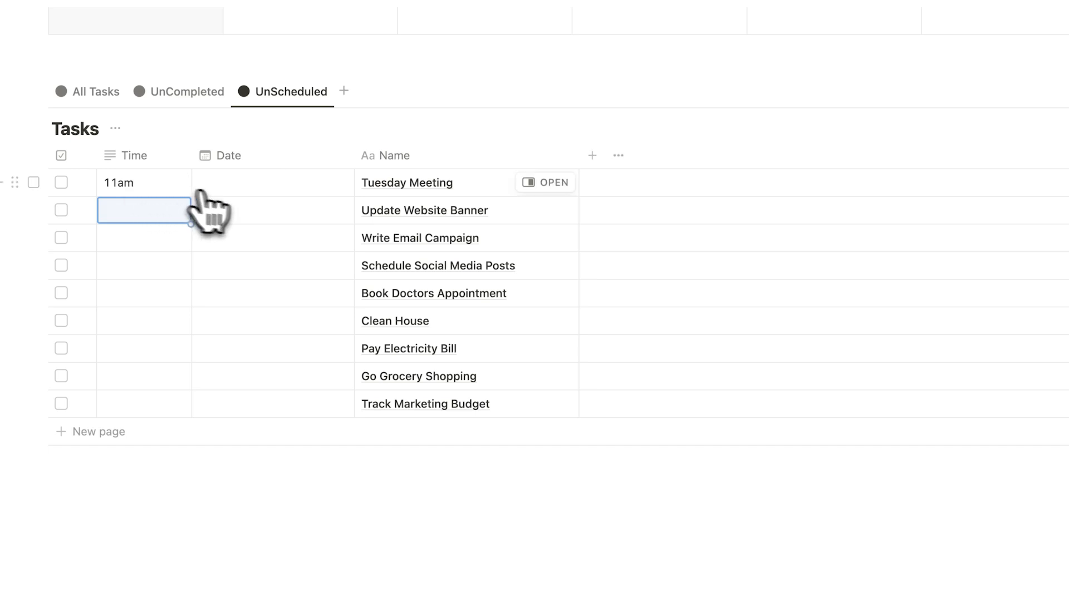
pyautogui.click(256, 185)
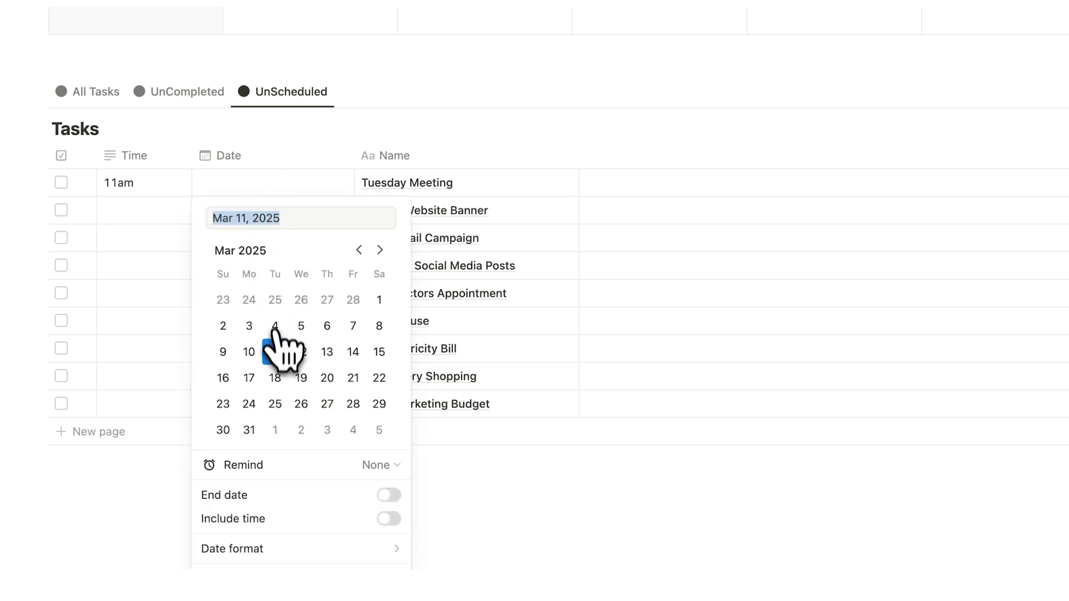
pyautogui.click(275, 350)
pyautogui.click(579, 513)
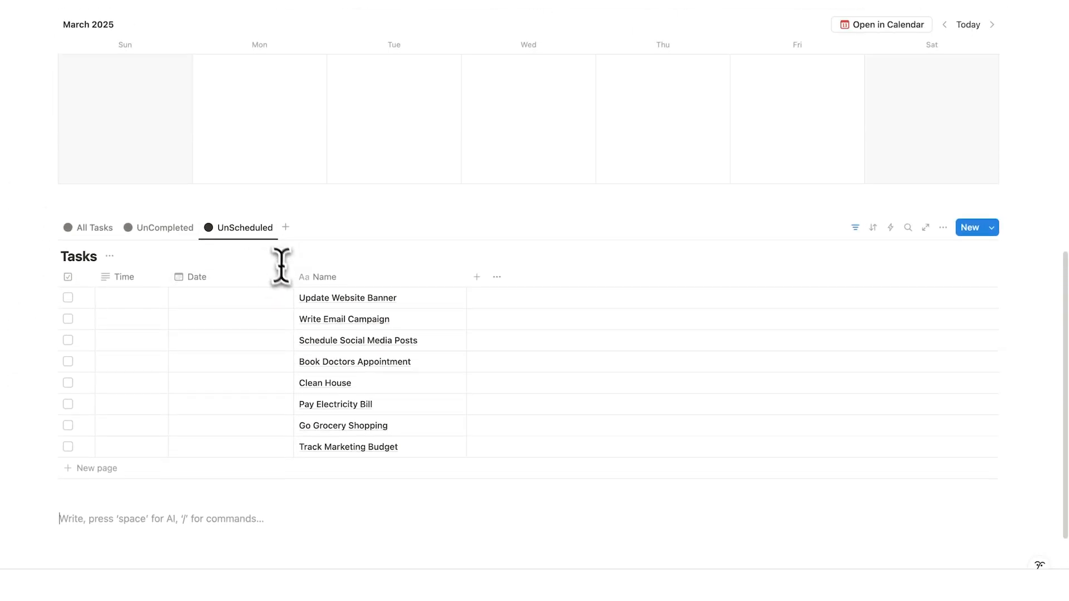
# Open the Tuesday Meeting entry from the weekly calendar to review its date and time, and close it
pyautogui.scroll(5, 310, 299)
pyautogui.scroll(-5, 404, 273)
pyautogui.scroll(5, 403, 273)
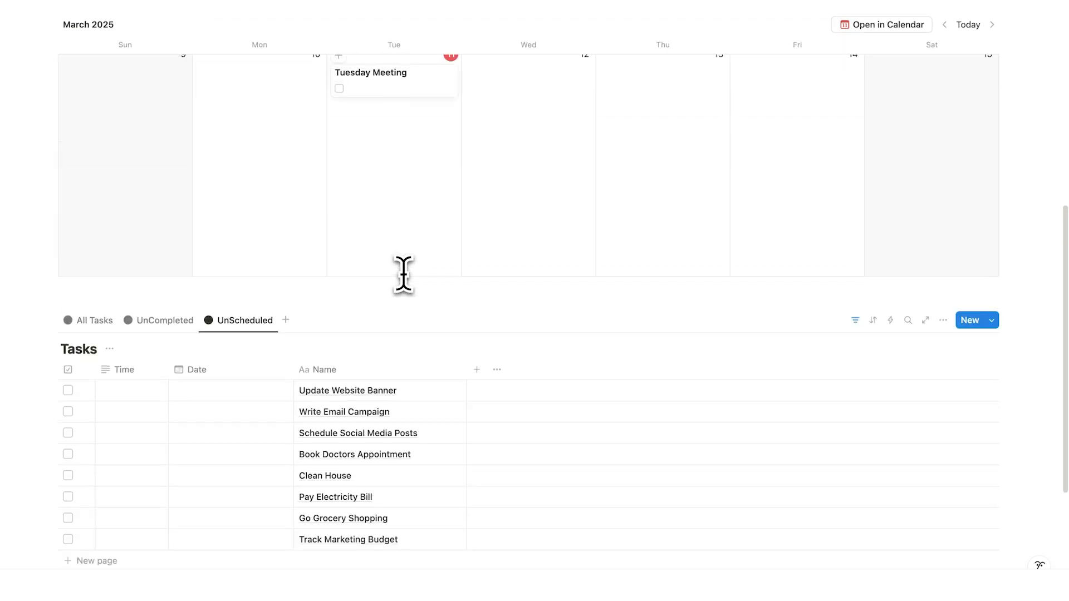
pyautogui.click(398, 181)
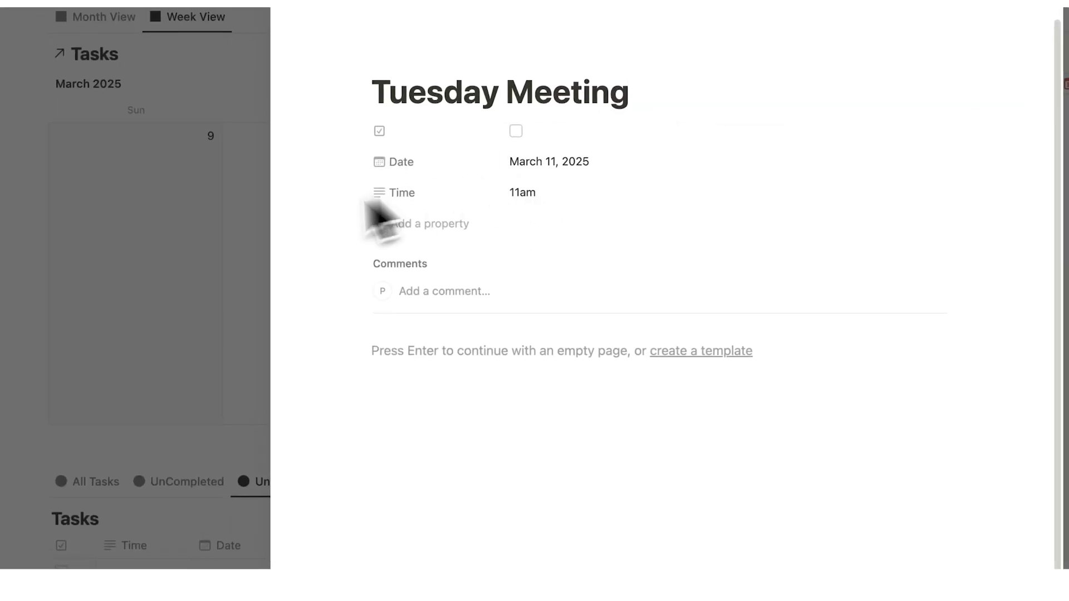
pyautogui.click(261, 239)
# Compare the unscheduled tasks with the weekly calendar, and show the UnCompleted view of the Tasks table
pyautogui.scroll(-5, 484, 222)
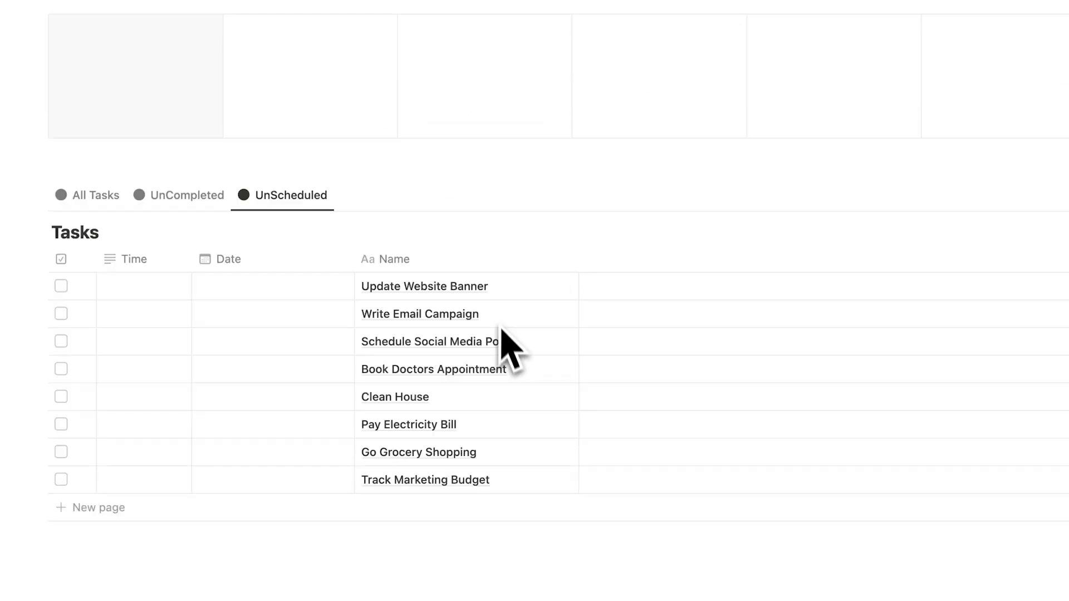
pyautogui.scroll(5, 257, 410)
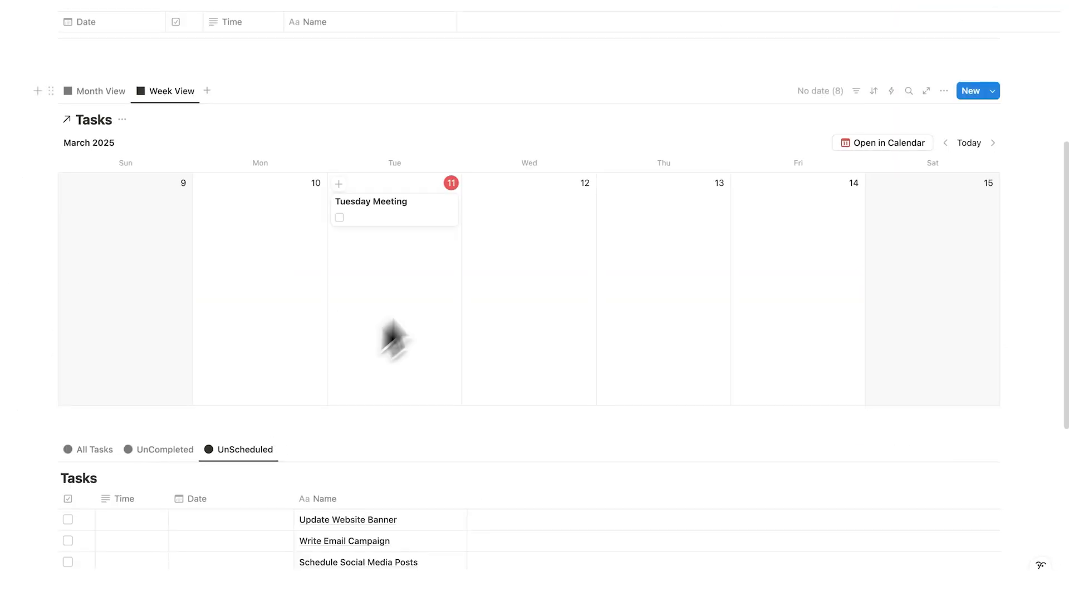
pyautogui.scroll(-5, 393, 295)
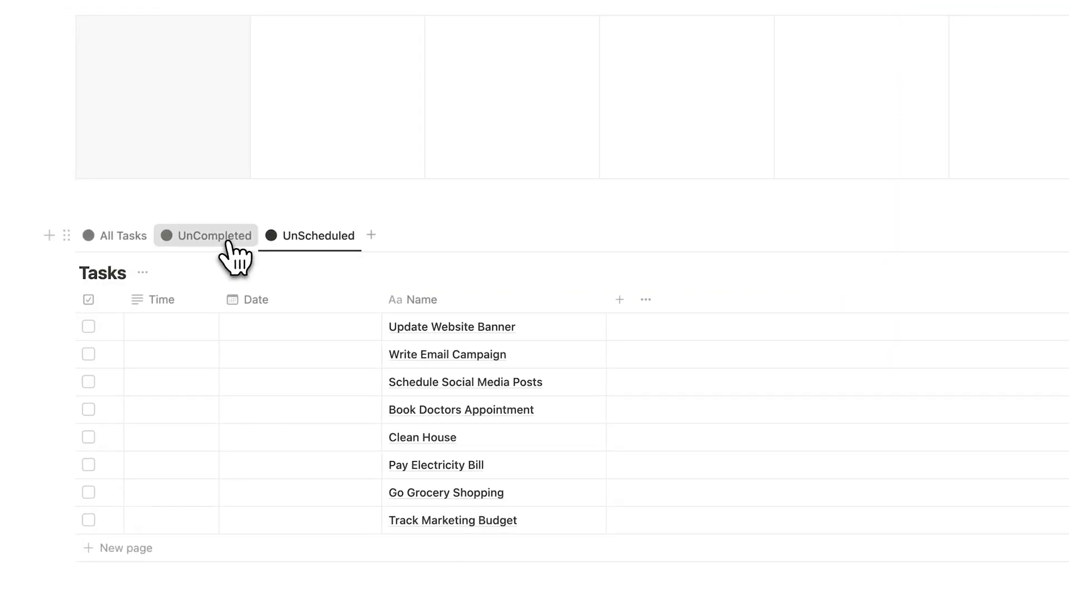
pyautogui.click(229, 241)
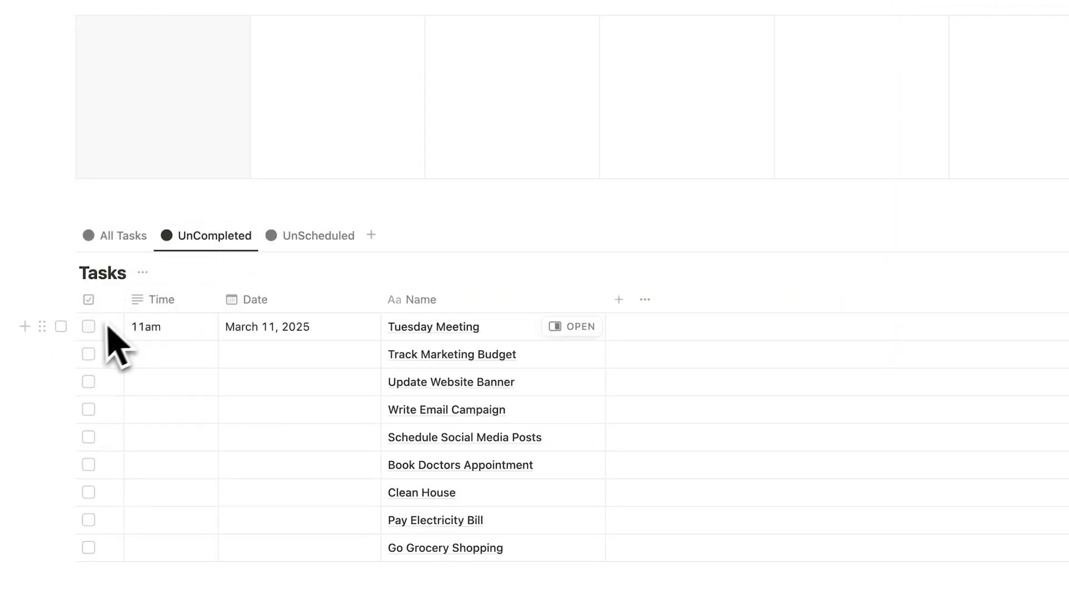
# Mark Tuesday Meeting as completed on its card in the weekly calendar
pyautogui.scroll(7, 358, 369)
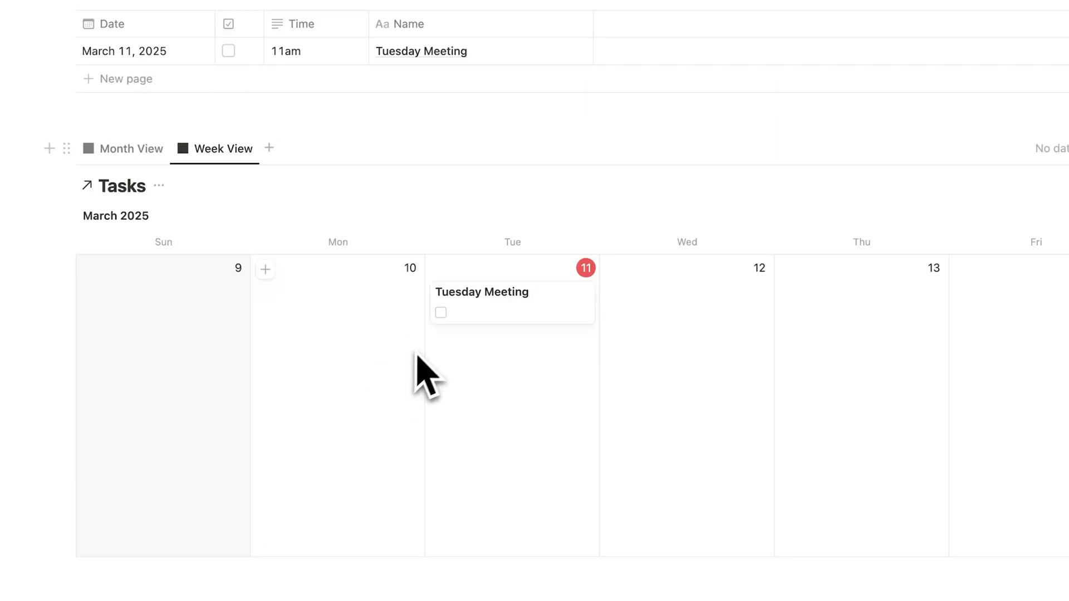
pyautogui.click(441, 313)
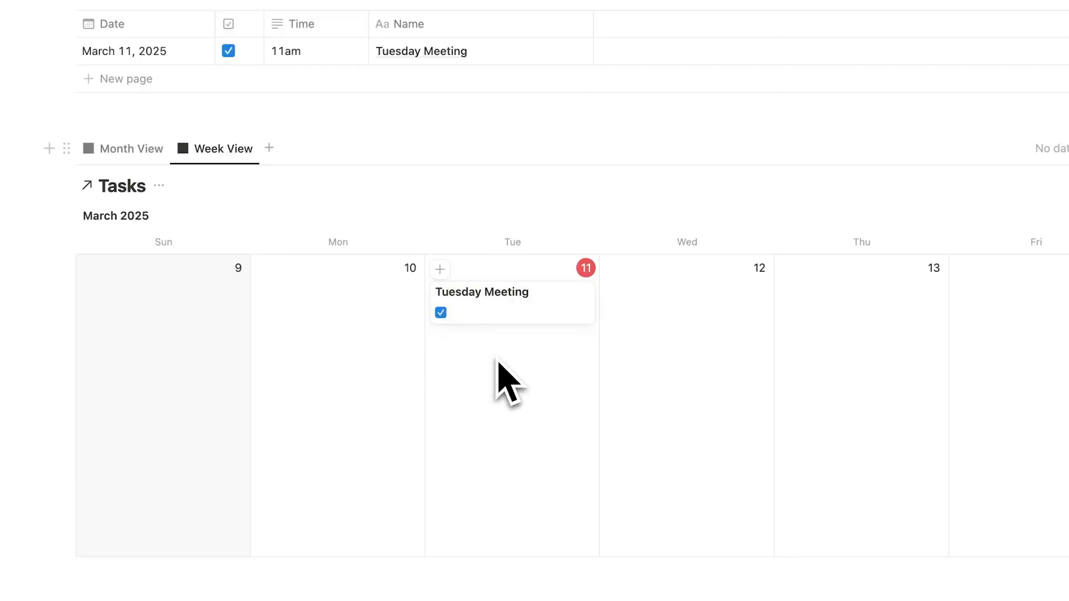
pyautogui.scroll(2, 496, 362)
# Switch the Tasks table to the All Tasks view and search it for "Meeting"
pyautogui.scroll(-7, 334, 215)
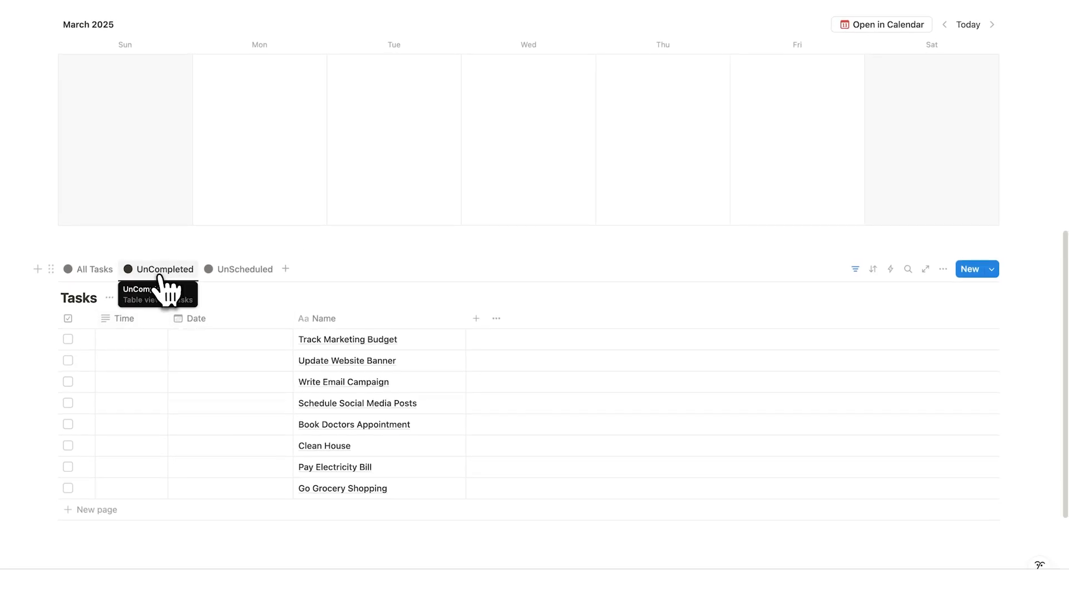
pyautogui.click(106, 270)
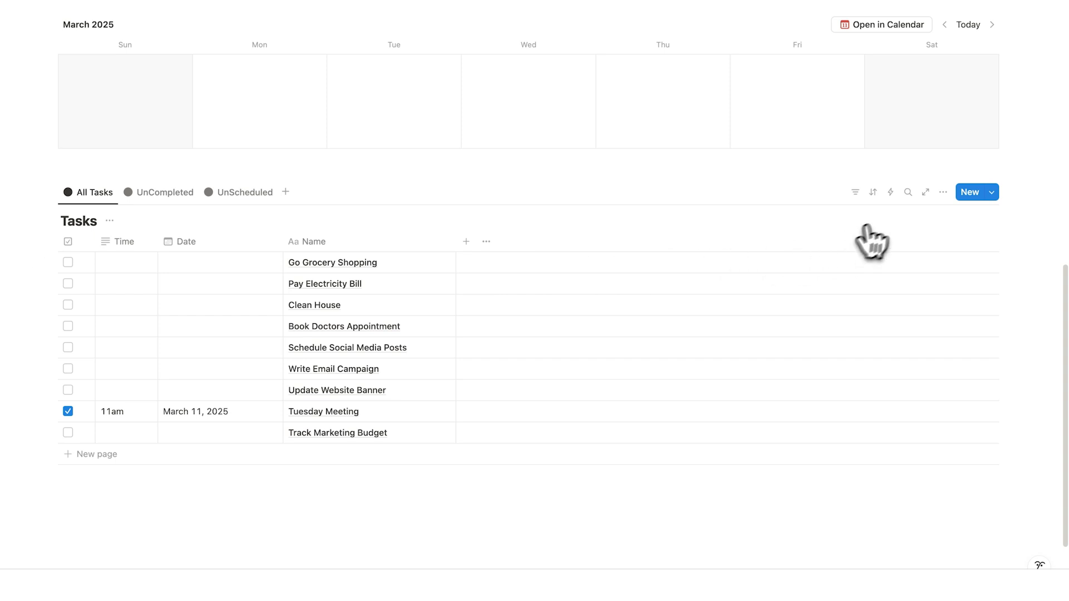
pyautogui.click(907, 195)
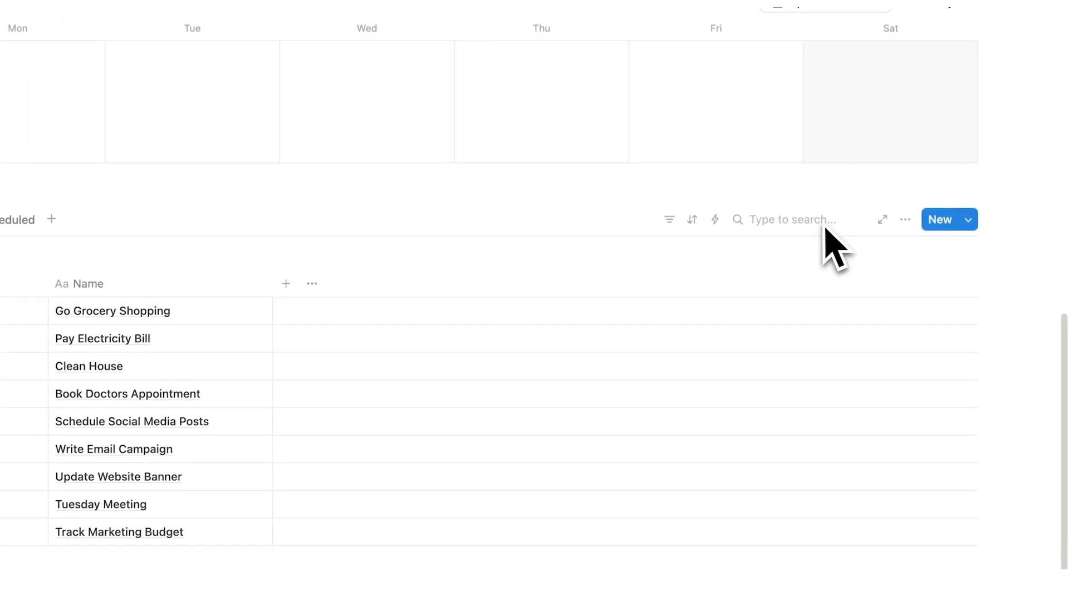
pyautogui.write('Meeting')
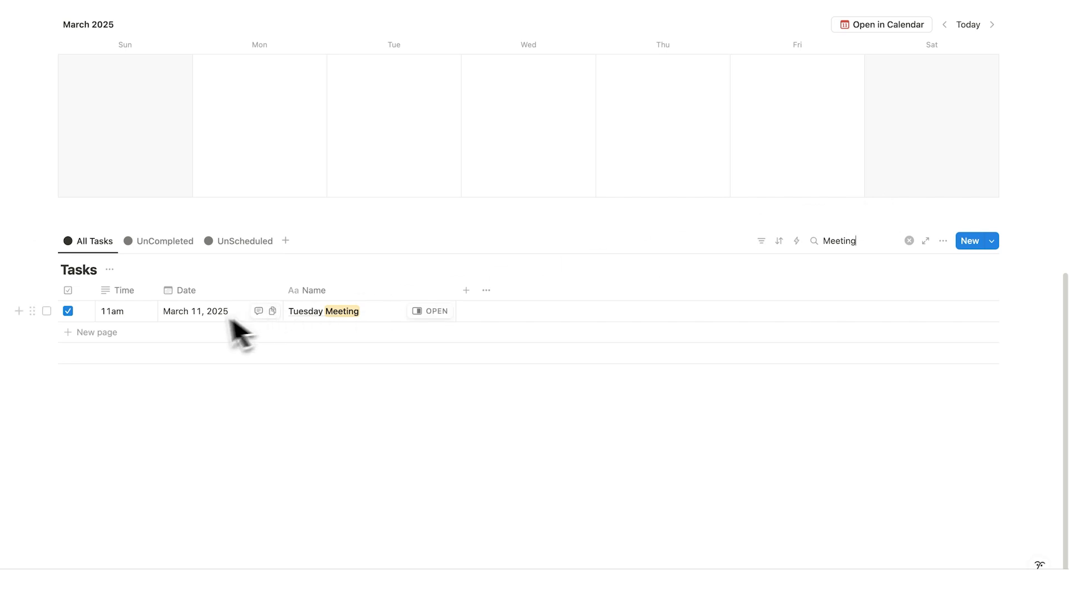
# Switch the Tasks table to the UnScheduled view and compare it with the weekly calendar
pyautogui.click(245, 241)
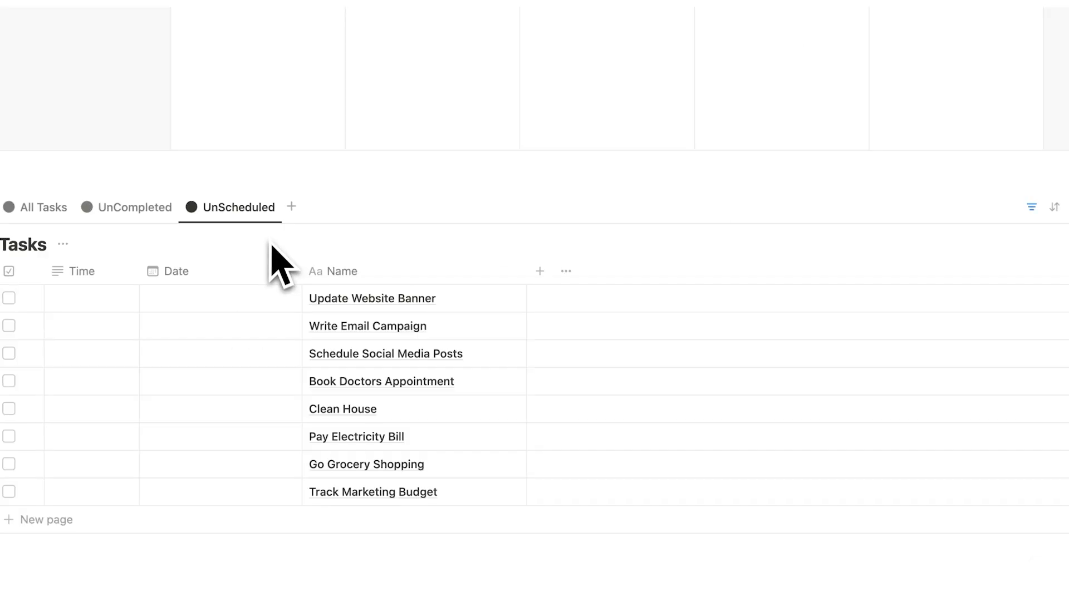
pyautogui.scroll(5, 332, 376)
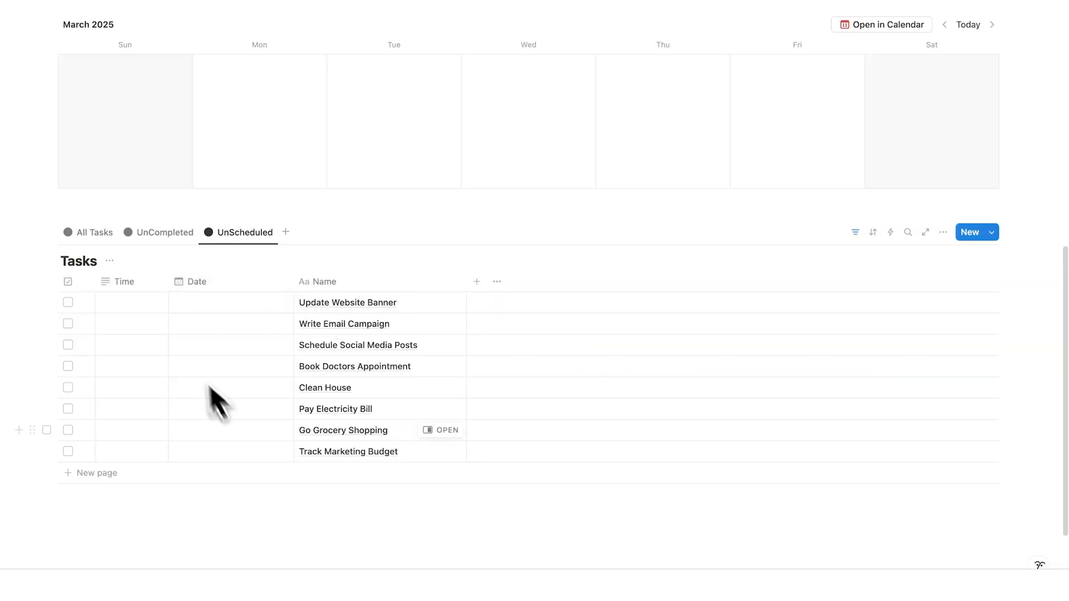
pyautogui.scroll(3, 215, 401)
pyautogui.scroll(-5, 579, 326)
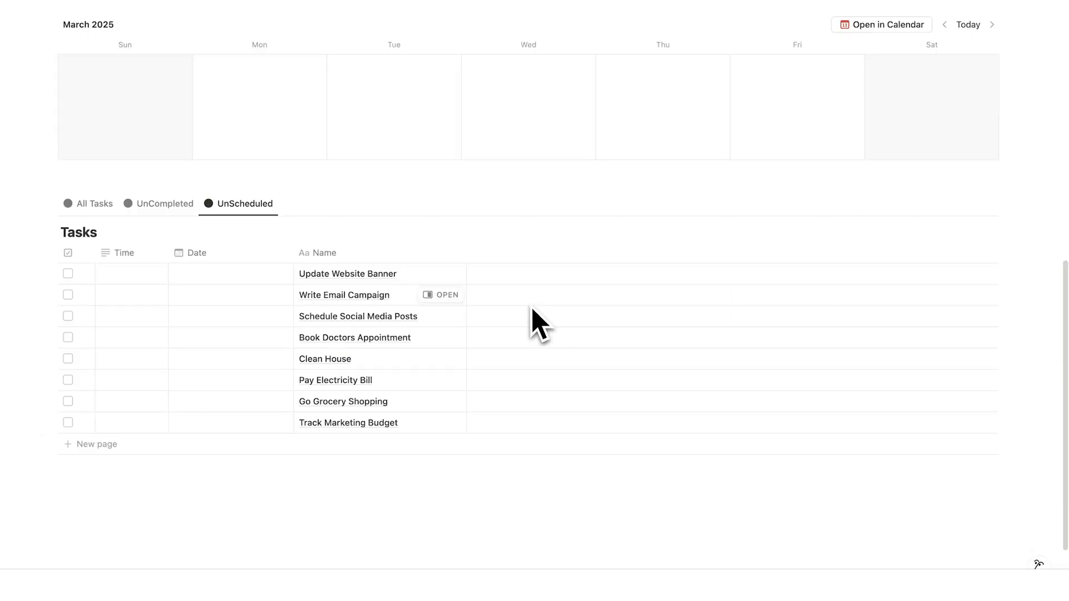
# Schedule Update Website Banner and Write Email Campaign by moving them from the UnScheduled list onto Tuesday, March 11, in the weekly calendar
pyautogui.moveTo(32, 273); pyautogui.dragTo(365, 261)
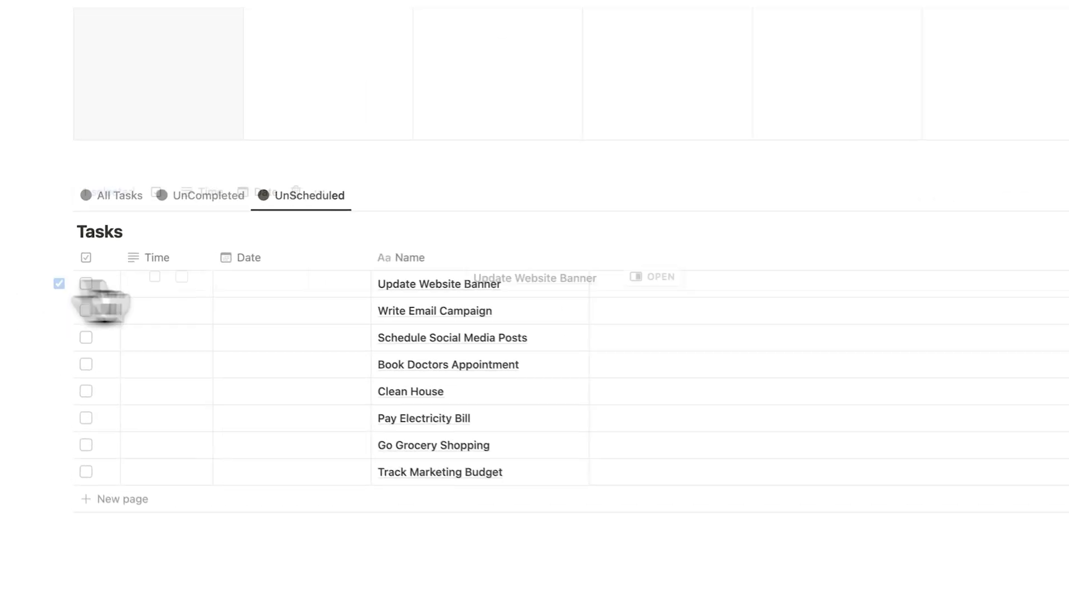
pyautogui.scroll(4, 508, 280)
pyautogui.moveTo(476, 304); pyautogui.dragTo(544, 246)
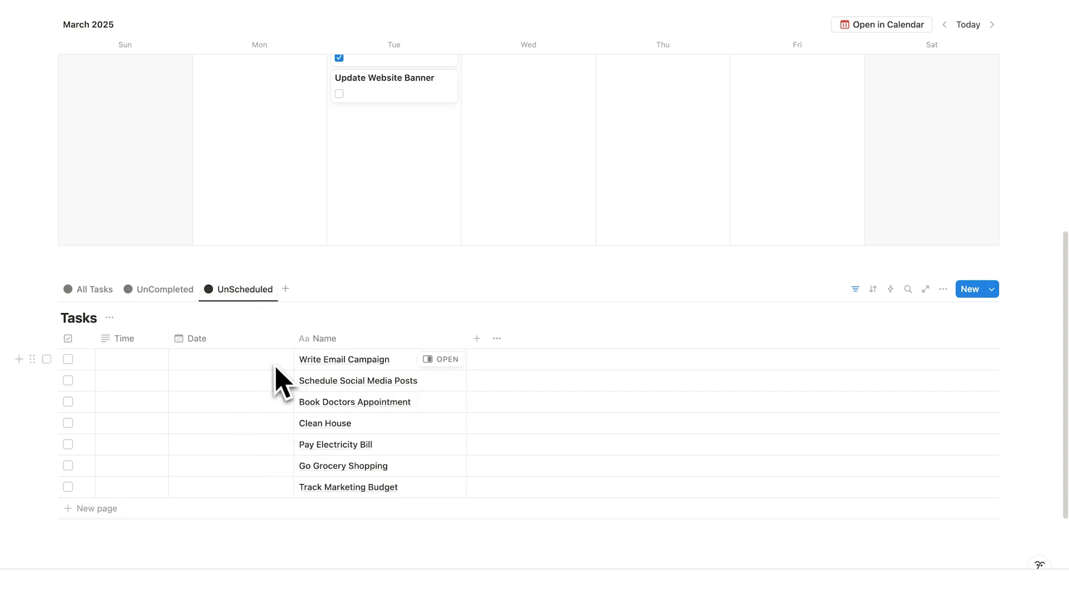
pyautogui.moveTo(34, 360); pyautogui.dragTo(389, 201)
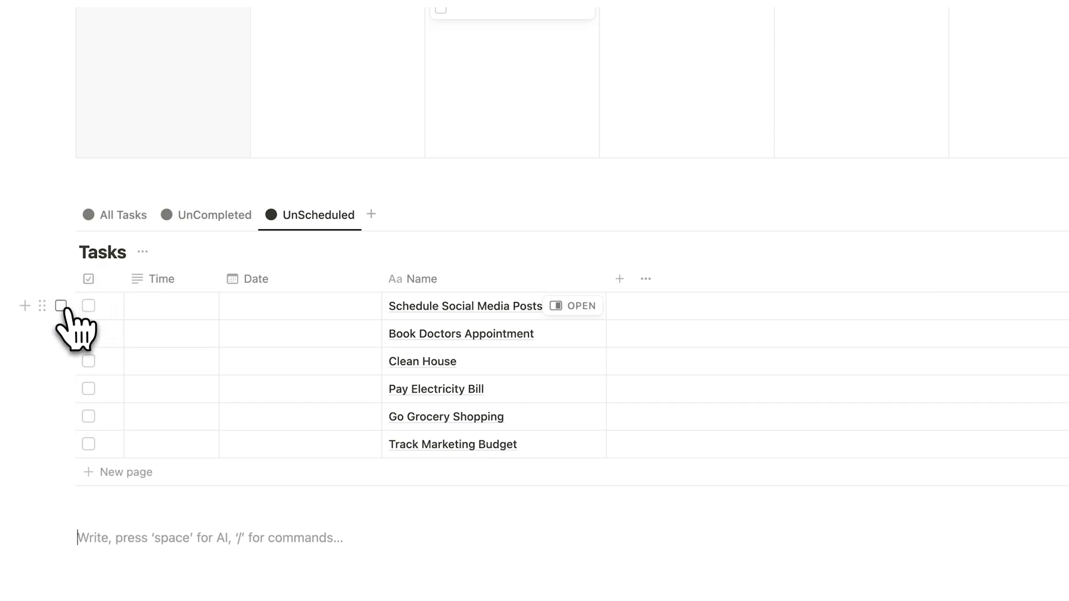
# Select Schedule Social Media Posts and Book Doctors Appointment together and move them onto Wednesday, March 12, in the weekly calendar
pyautogui.click(60, 306)
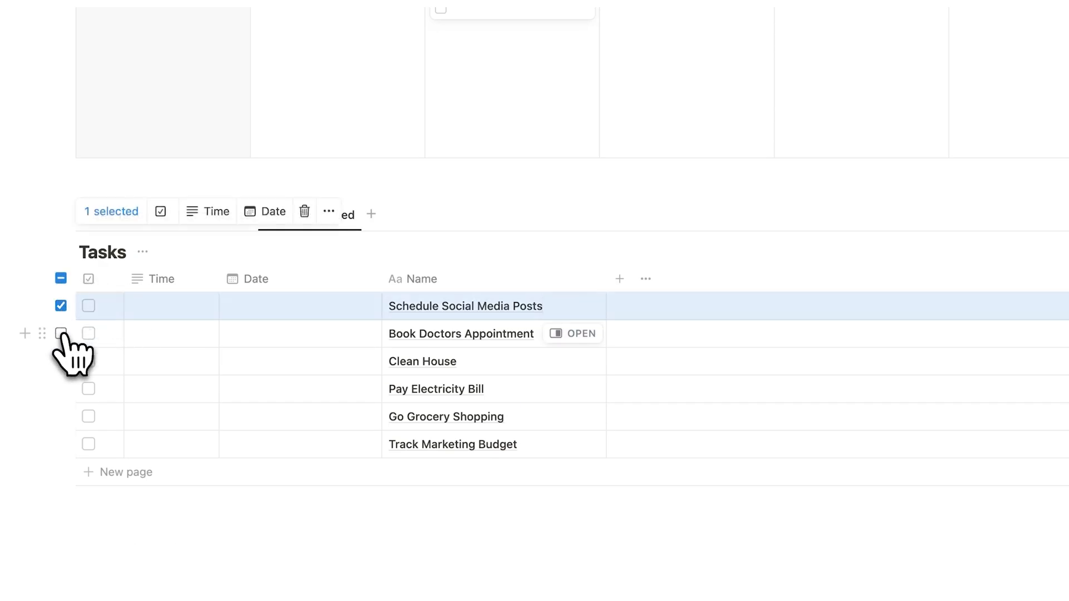
pyautogui.click(61, 333)
pyautogui.moveTo(47, 306); pyautogui.dragTo(647, 44)
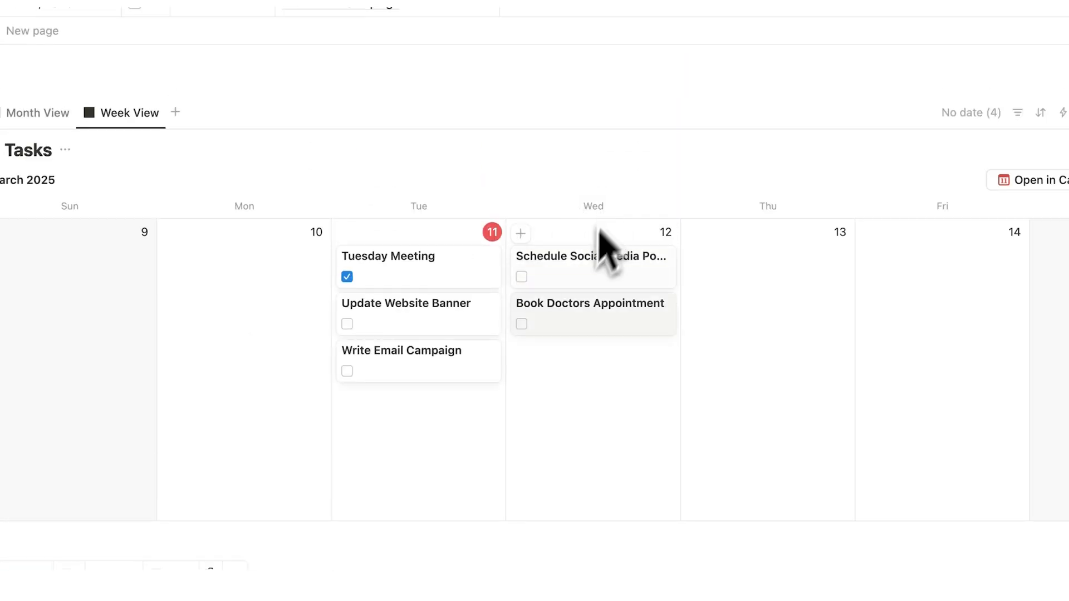
pyautogui.scroll(-5, 624, 337)
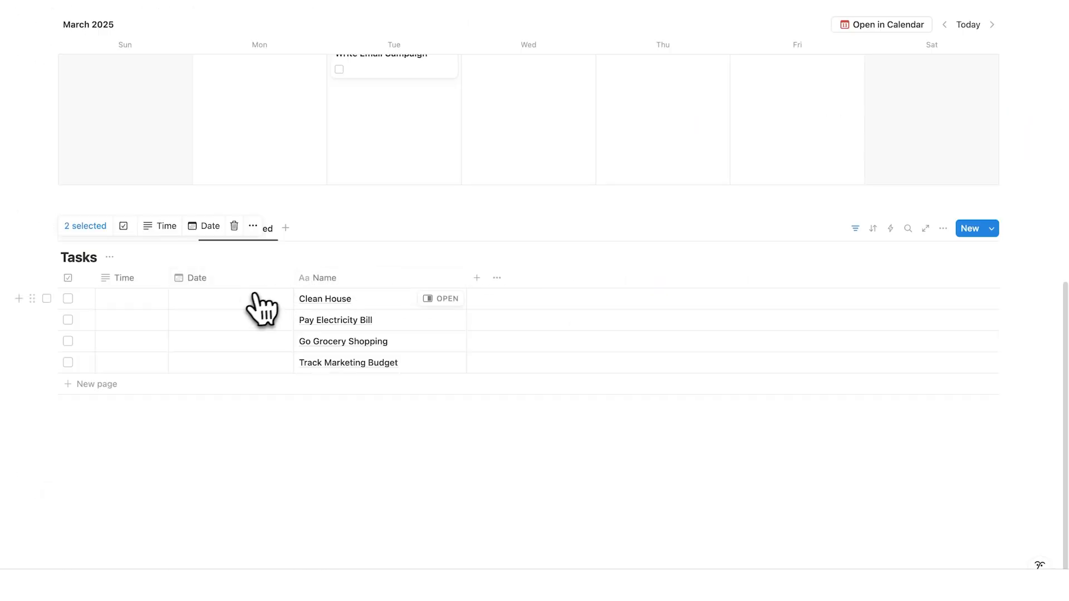
# Date the remaining unscheduled tasks: Clean House and Pay Electricity Bill on March 12, Go Grocery Shopping and Track Marketing Budget on March 13
pyautogui.click(239, 299)
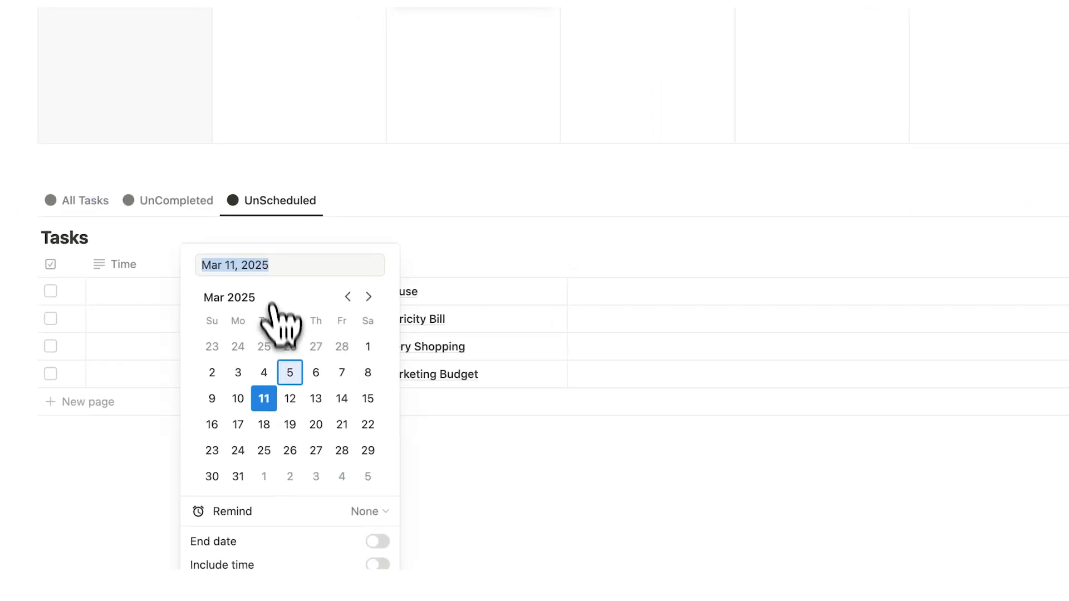
pyautogui.click(290, 399)
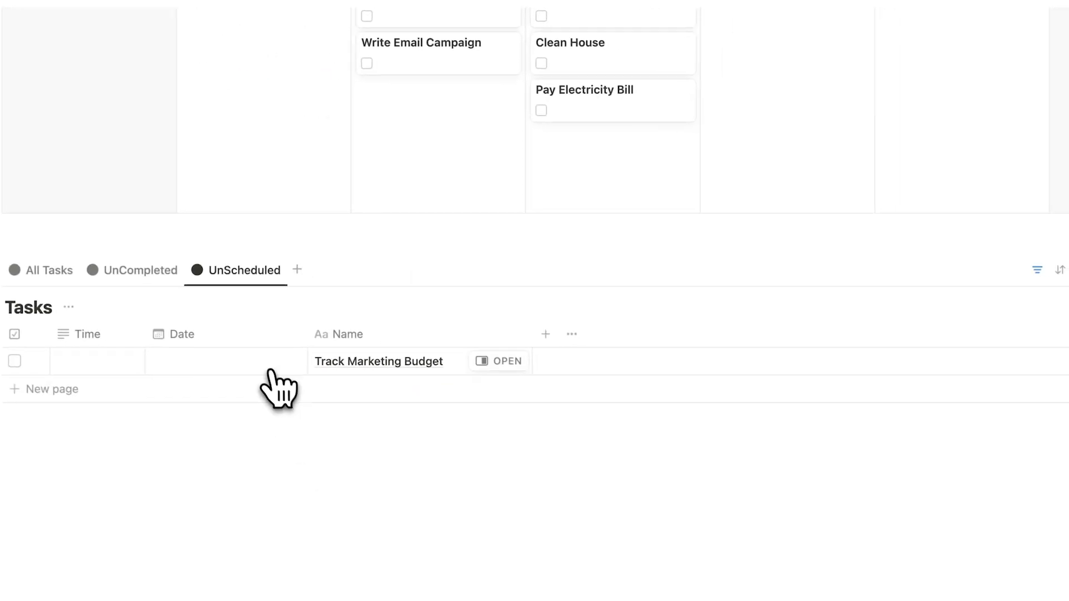
pyautogui.click(295, 375)
pyautogui.click(303, 109)
pyautogui.click(580, 187)
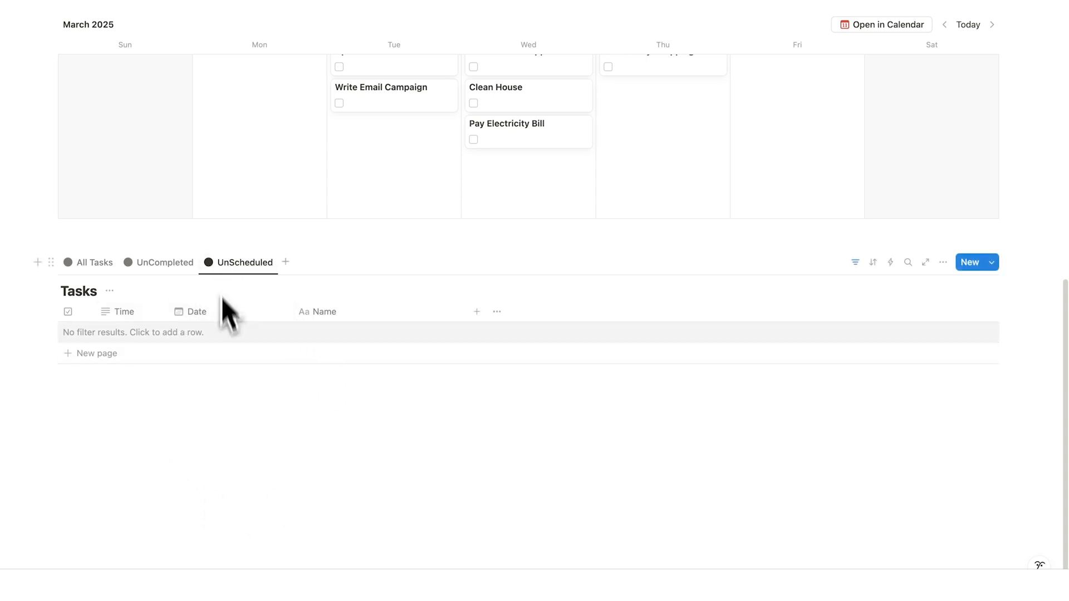
# In the weekly calendar, move Track Marketing Budget, Book Doctors Appointment and Pay Electricity Bill to Tuesday 11, and Write Email Campaign to Wednesday 12
pyautogui.scroll(3, 241, 362)
pyautogui.scroll(2, 334, 435)
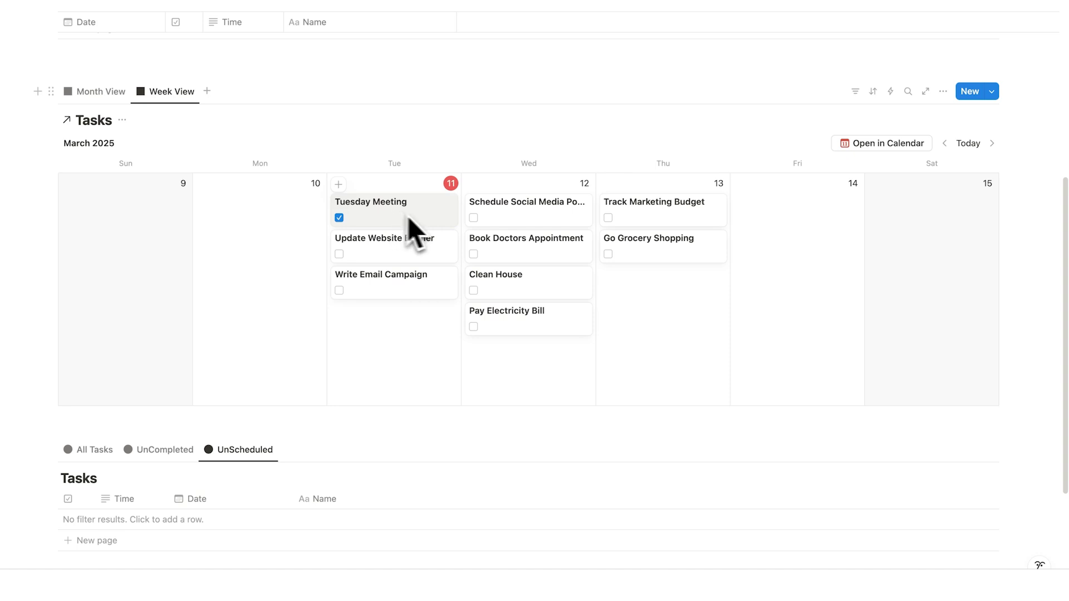
pyautogui.moveTo(683, 222); pyautogui.dragTo(406, 173)
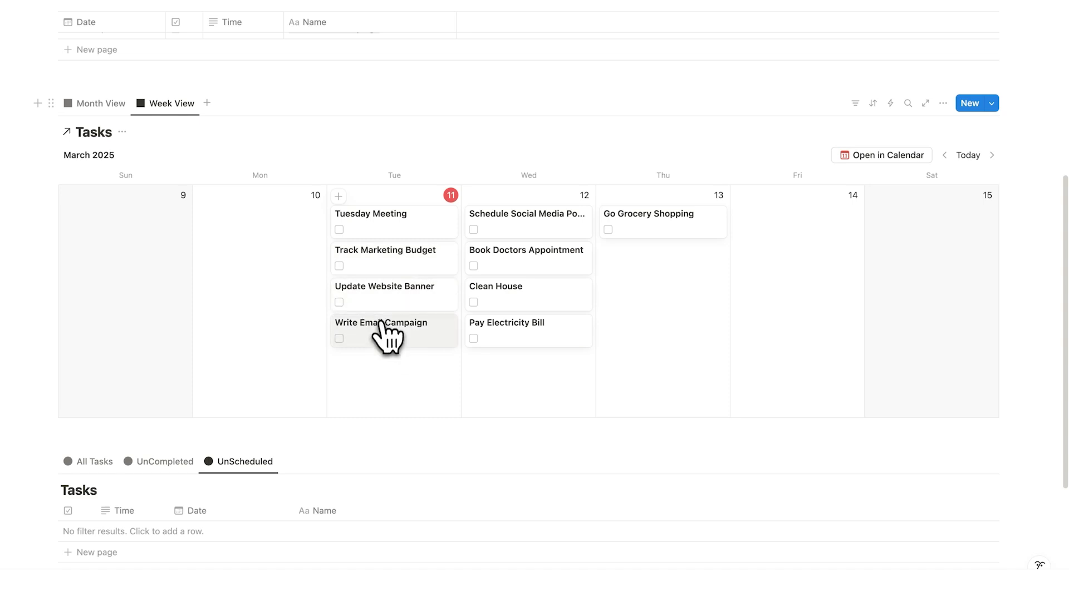
pyautogui.moveTo(383, 335); pyautogui.dragTo(505, 304)
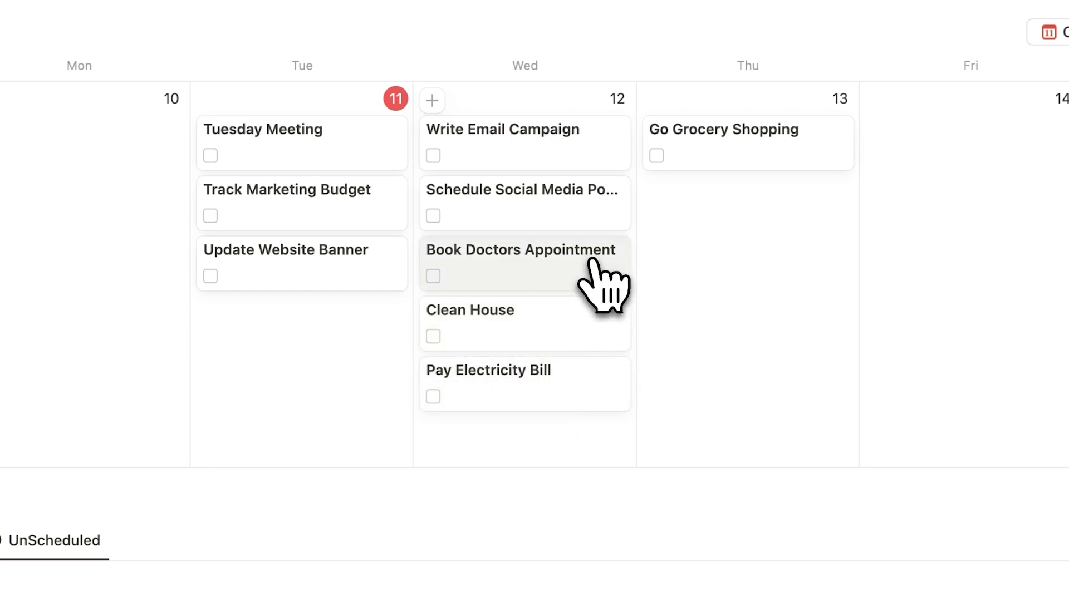
pyautogui.moveTo(591, 261); pyautogui.dragTo(300, 297)
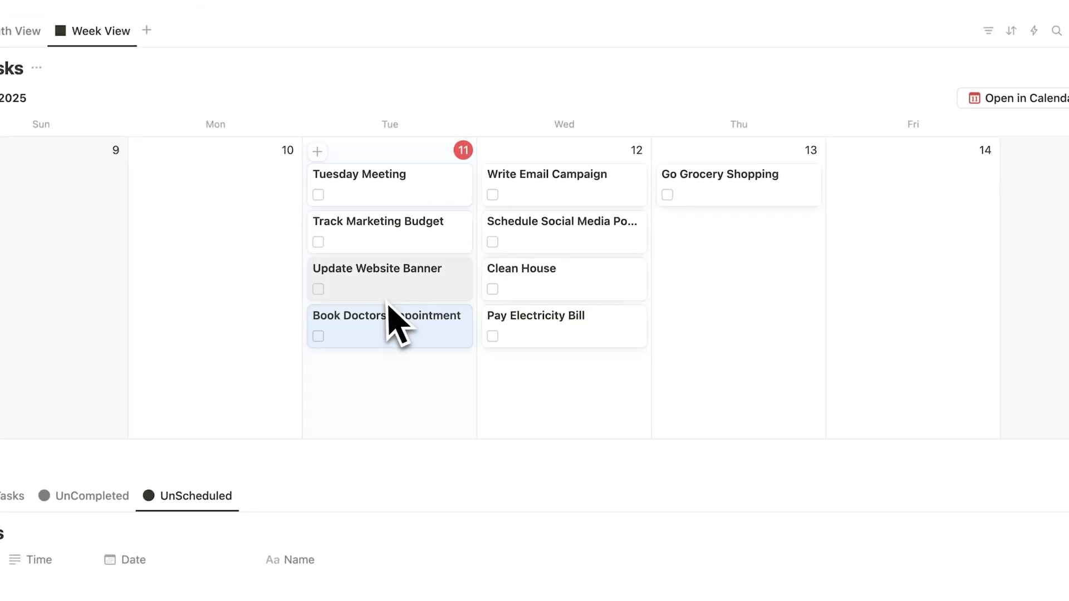
pyautogui.moveTo(523, 334); pyautogui.dragTo(412, 362)
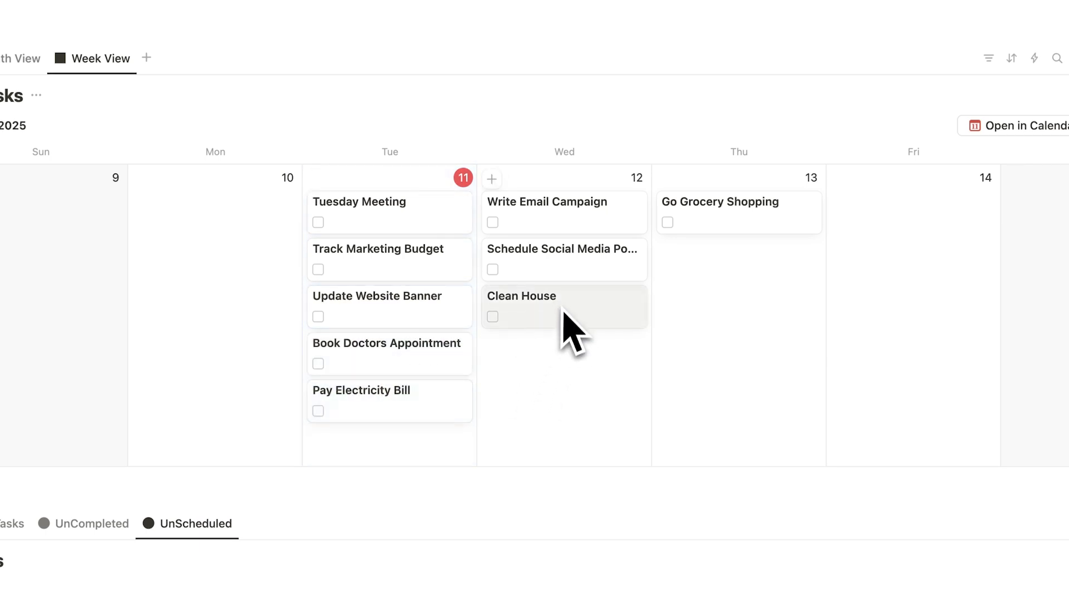